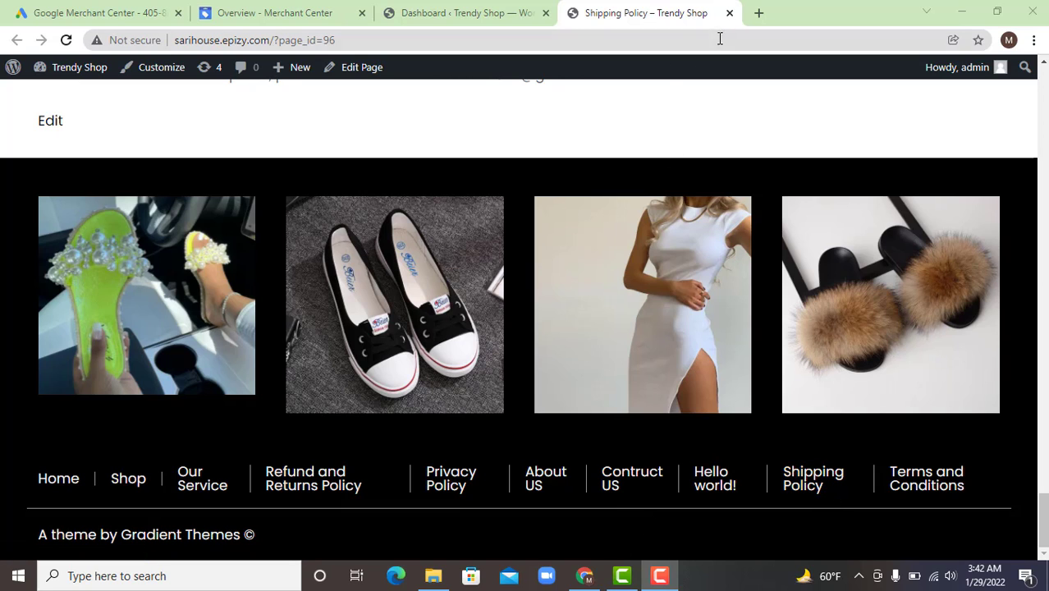
Step: Search the web for "shipping policy generator" and open the Easyship Shipping Policy Generator result in a separate tab
click(759, 13)
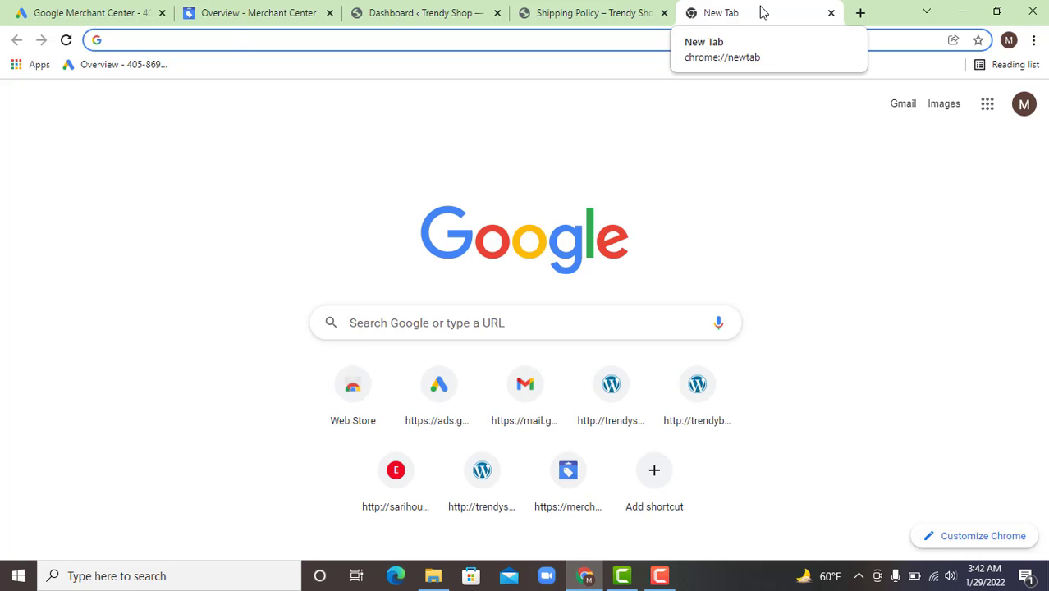
text(shipping policy generator)
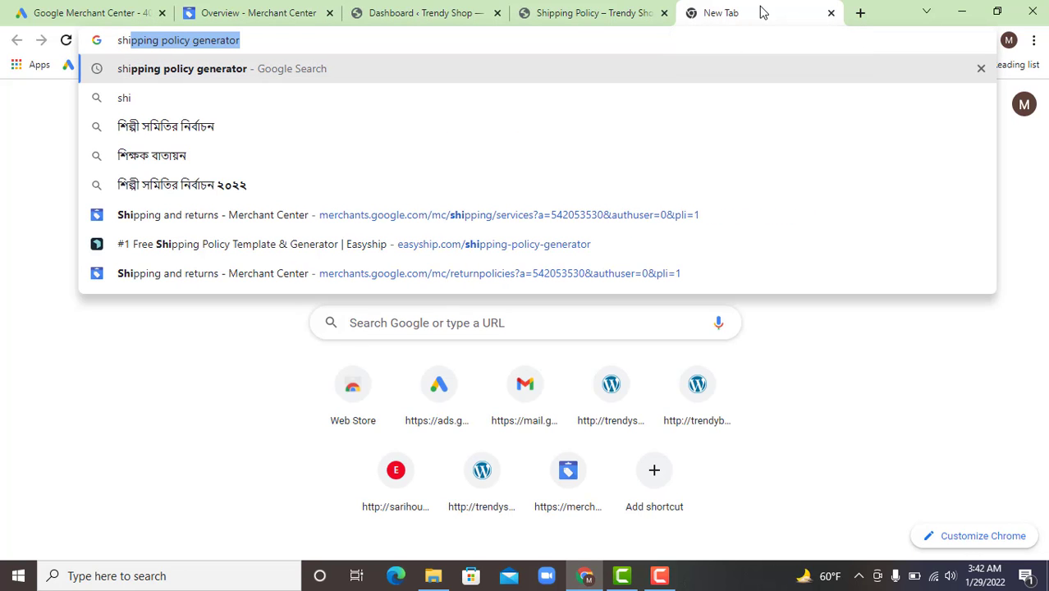
key(Return)
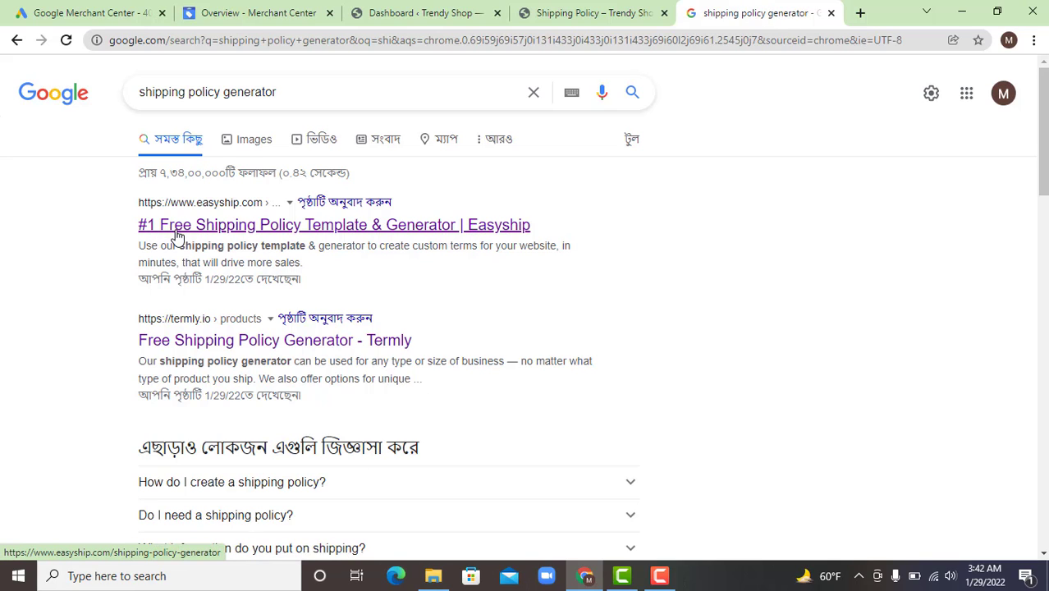
right_click(291, 229)
click(324, 235)
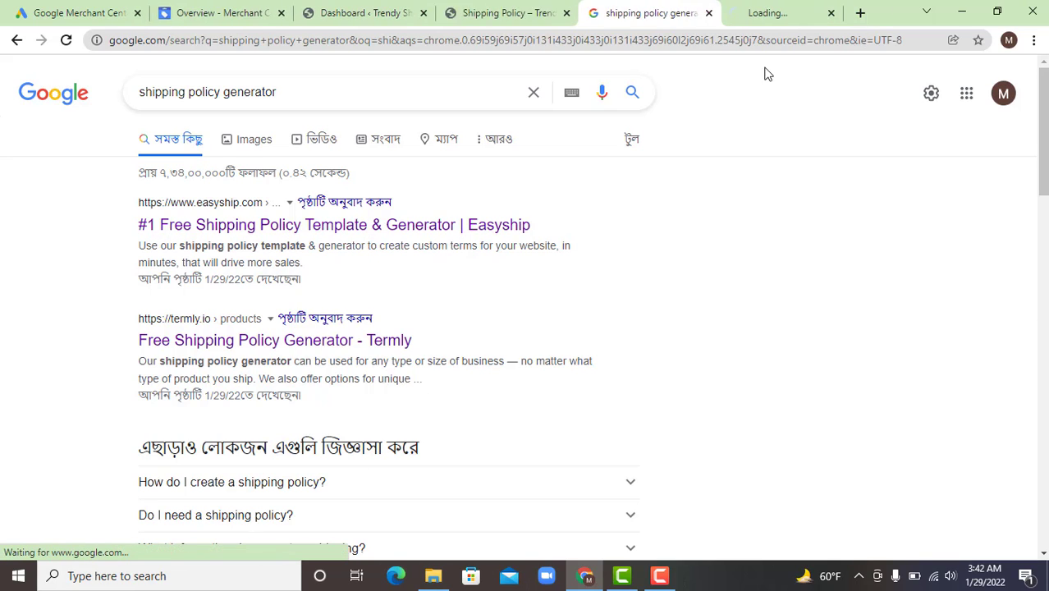
click(787, 9)
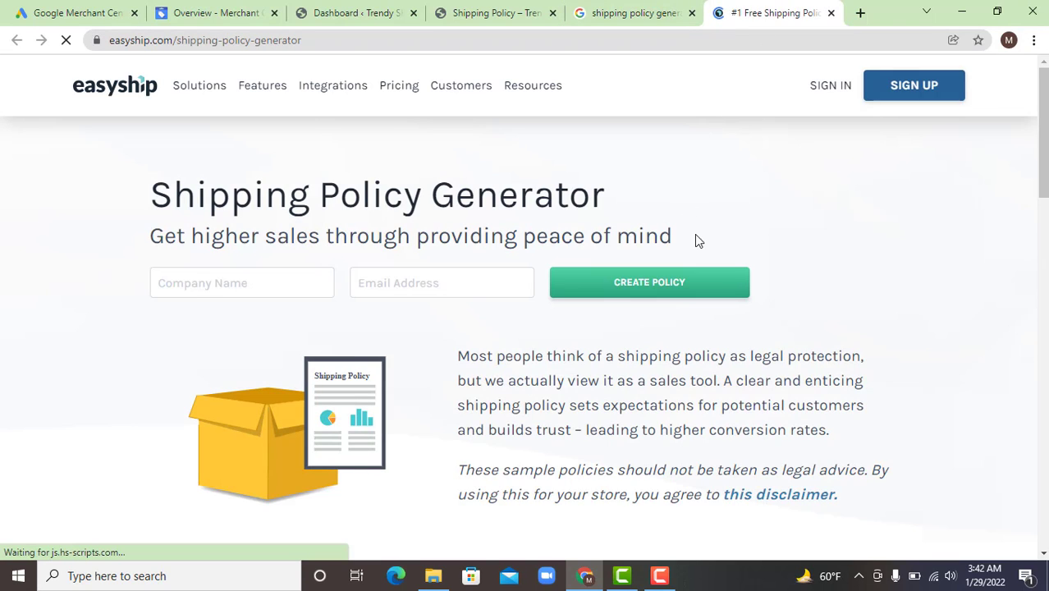
Step: Copy the shop name and tagline from the header of the Trendy Shop Shipping Policy page
click(244, 292)
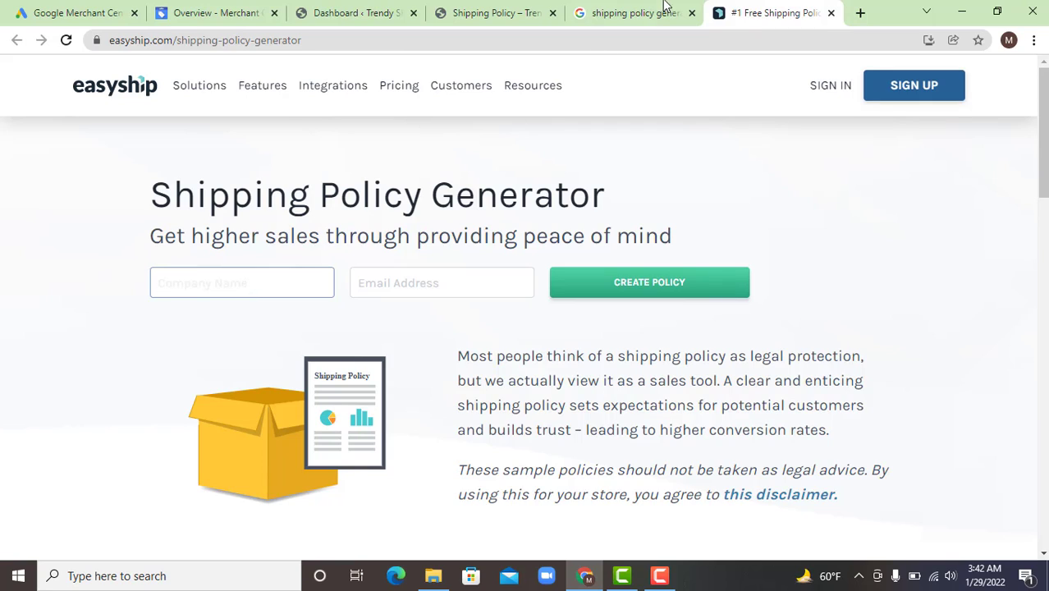
click(629, 10)
click(497, 10)
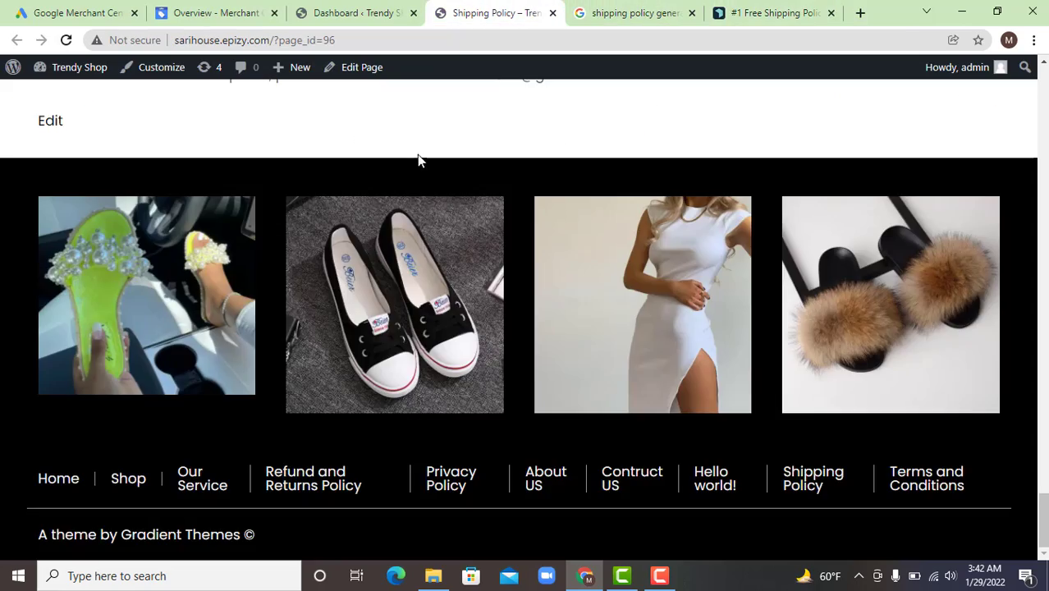
scroll(418, 160, up, 8)
scroll(288, 110, down, 3)
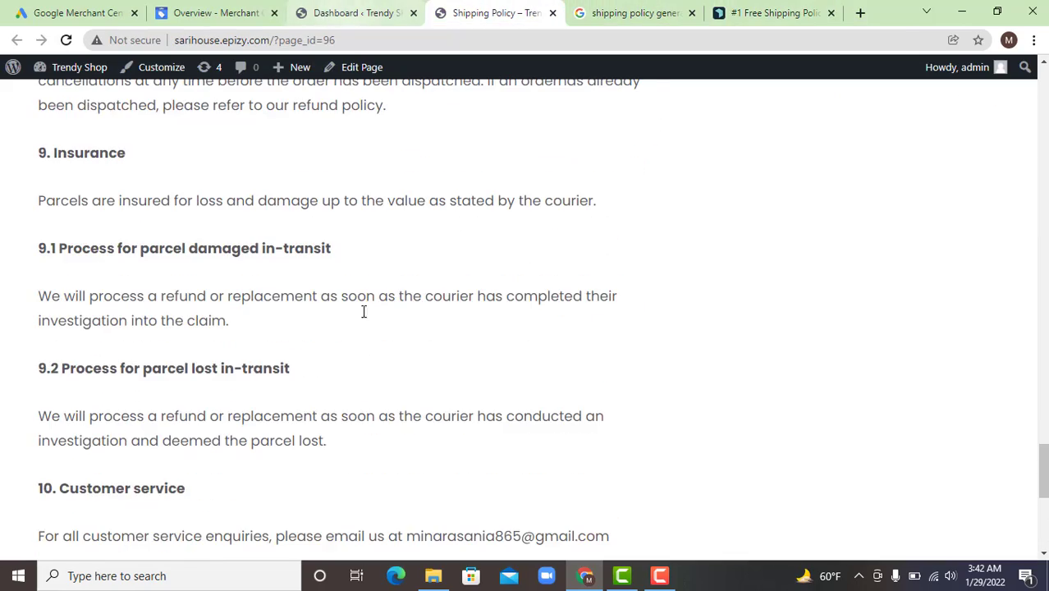
scroll(364, 312, up, 20)
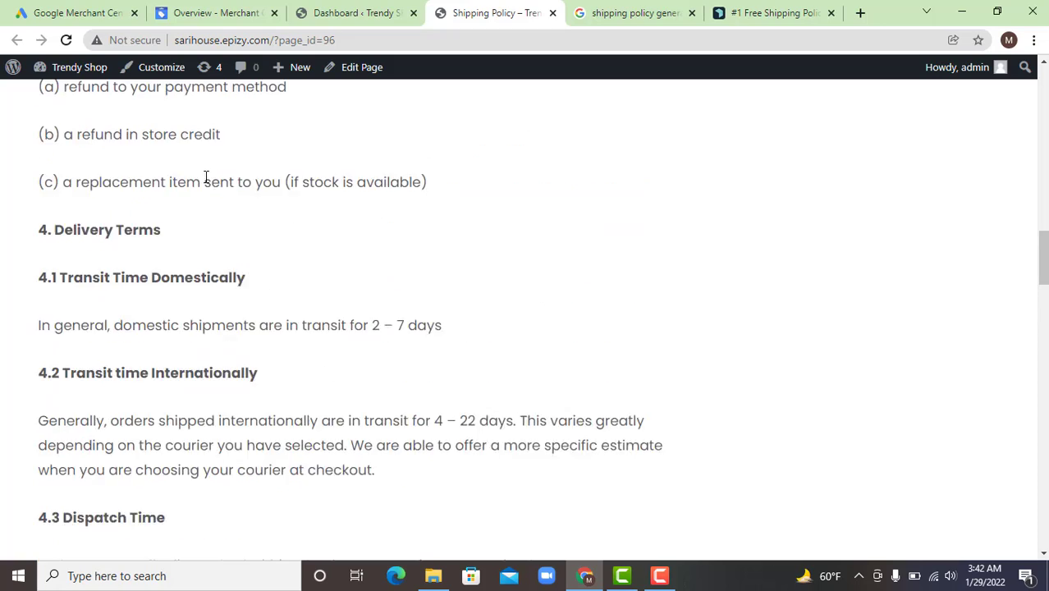
scroll(206, 178, up, 15)
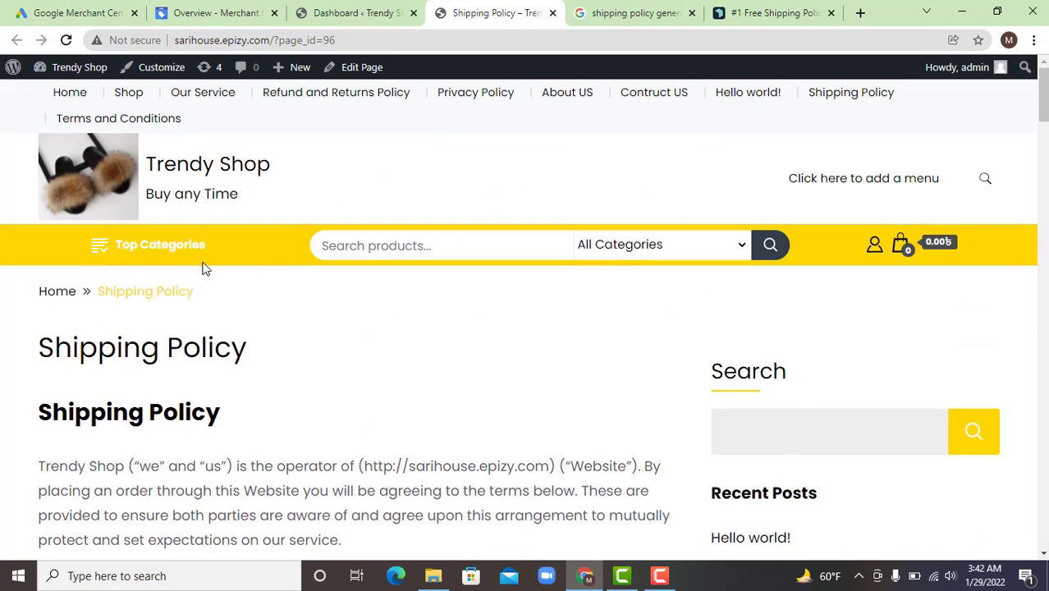
drag(148, 137, 279, 168)
key(ctrl+c)
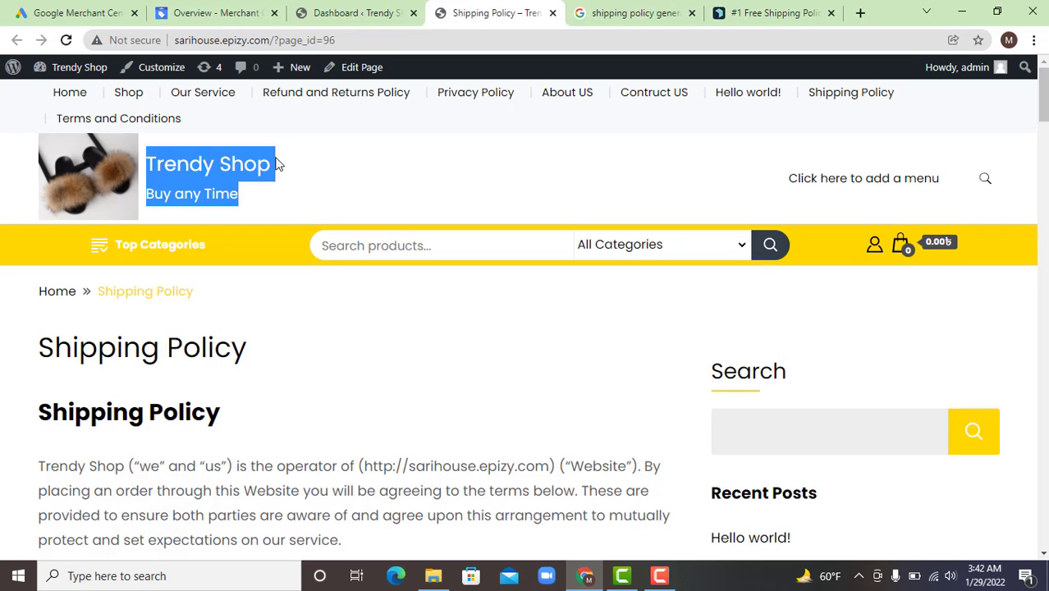
Step: Paste the copied text as the company name in the Easyship generator and trim it to "Trendy Shop"
click(768, 13)
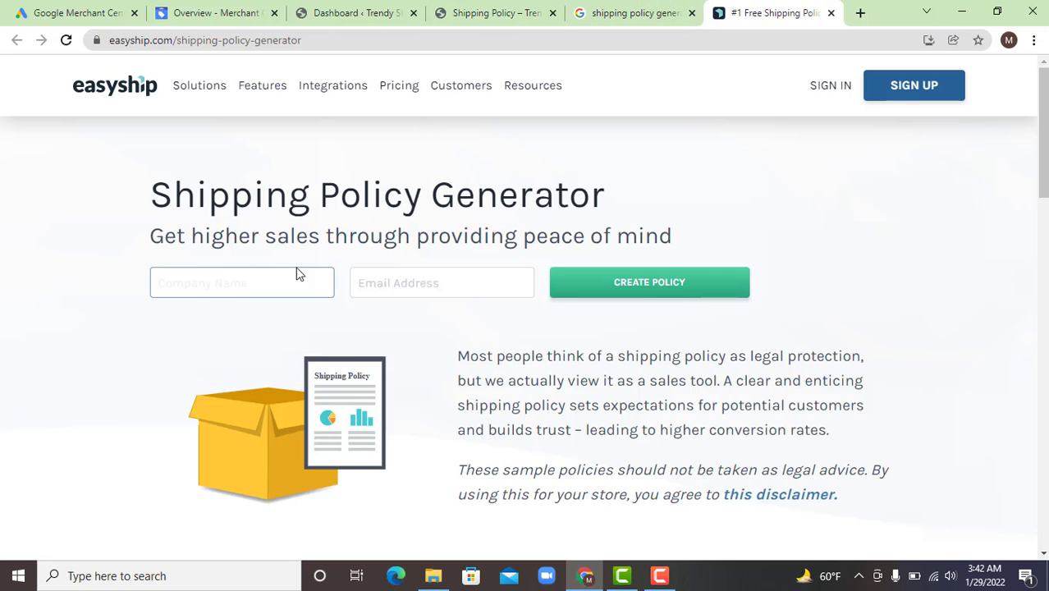
key(ctrl+v)
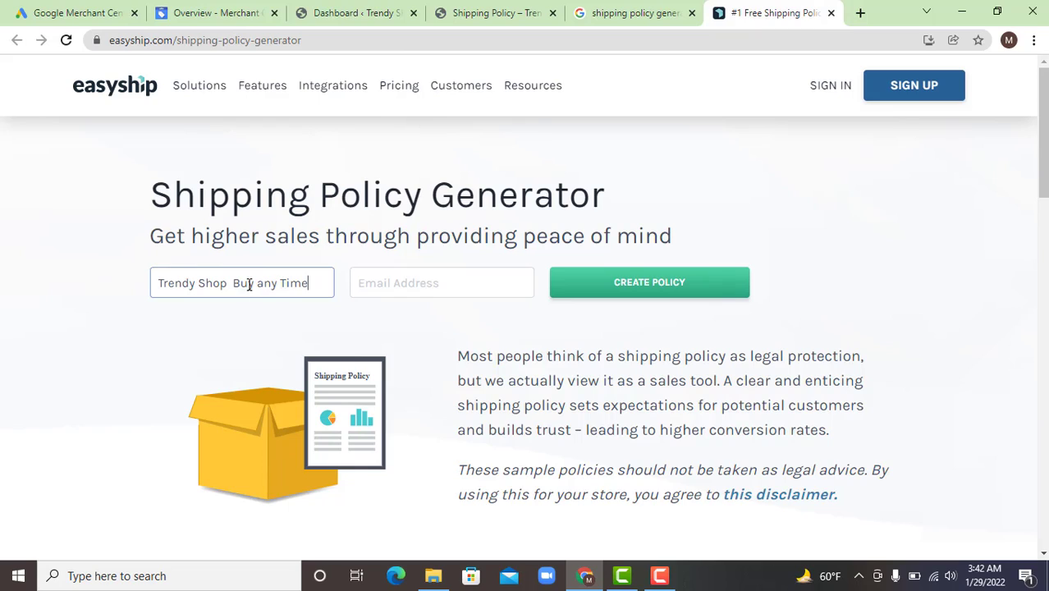
key(BackSpace)
key(BackSpace)
key(BackSpace)
key(BackSpace)
key(BackSpace)
key(BackSpace)
Step: Copy the signed-in Google account's email address from the account details of a new browser tab
click(443, 284)
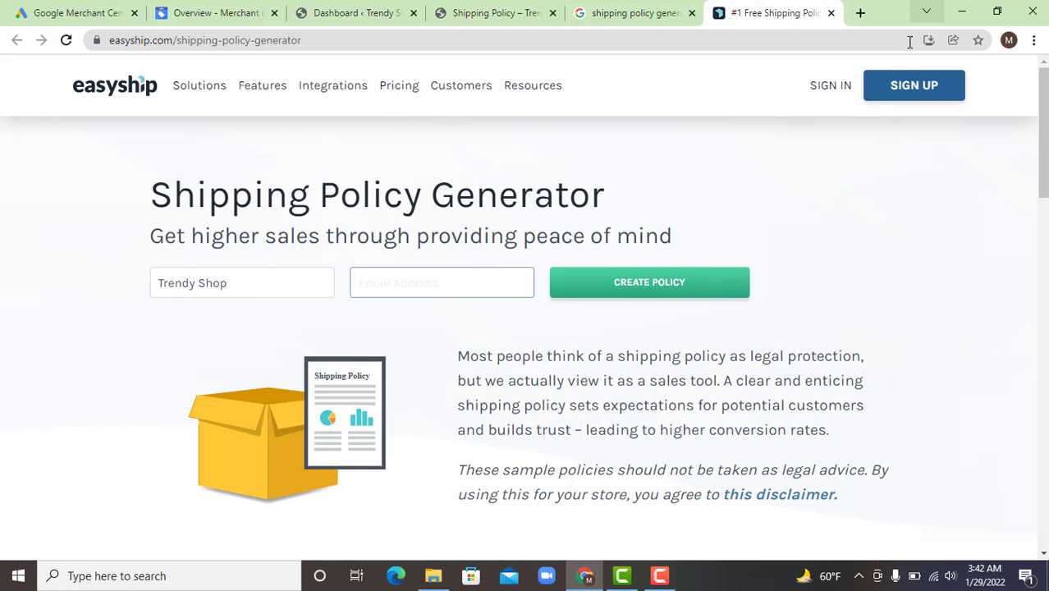
click(860, 13)
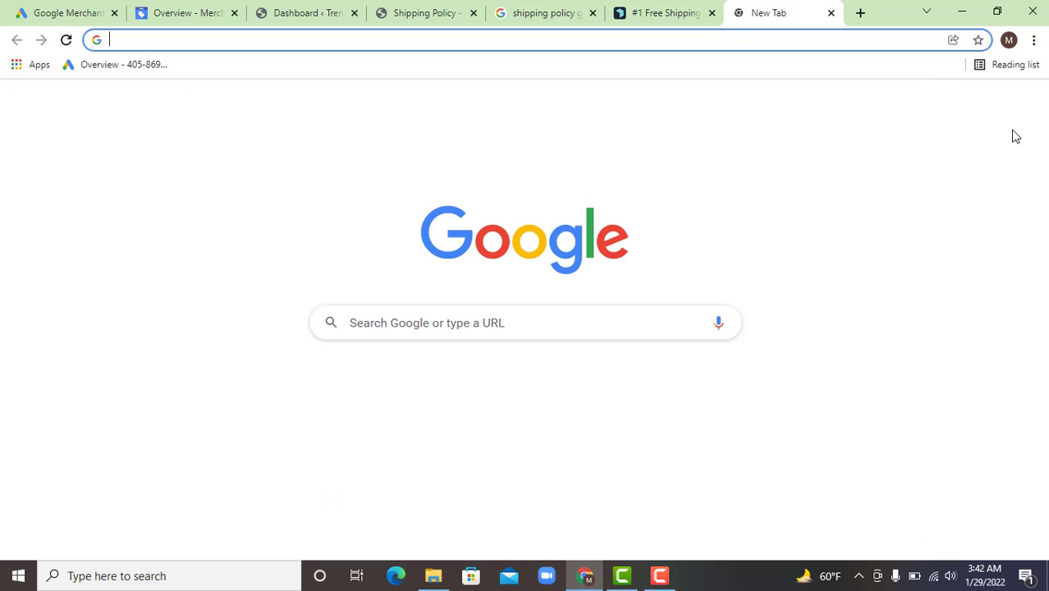
click(1024, 104)
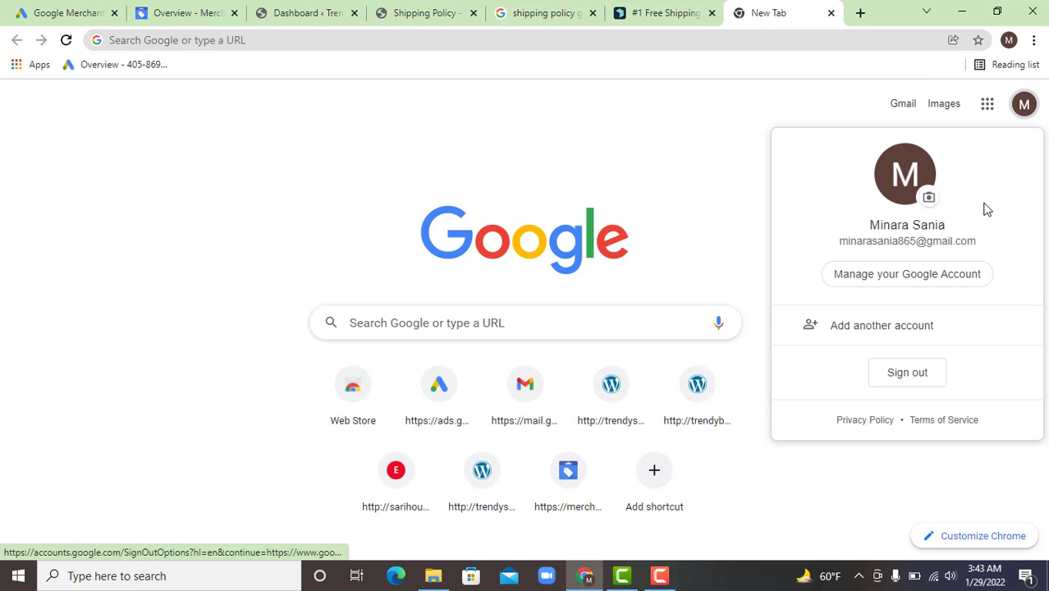
double_click(942, 240)
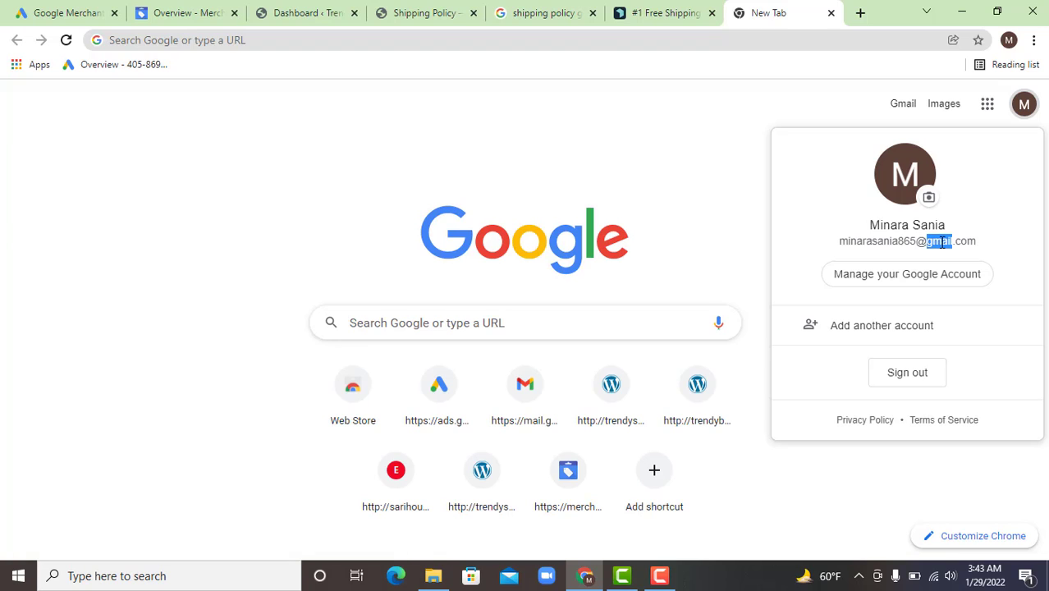
triple_click(945, 241)
key(ctrl+c)
right_click(945, 241)
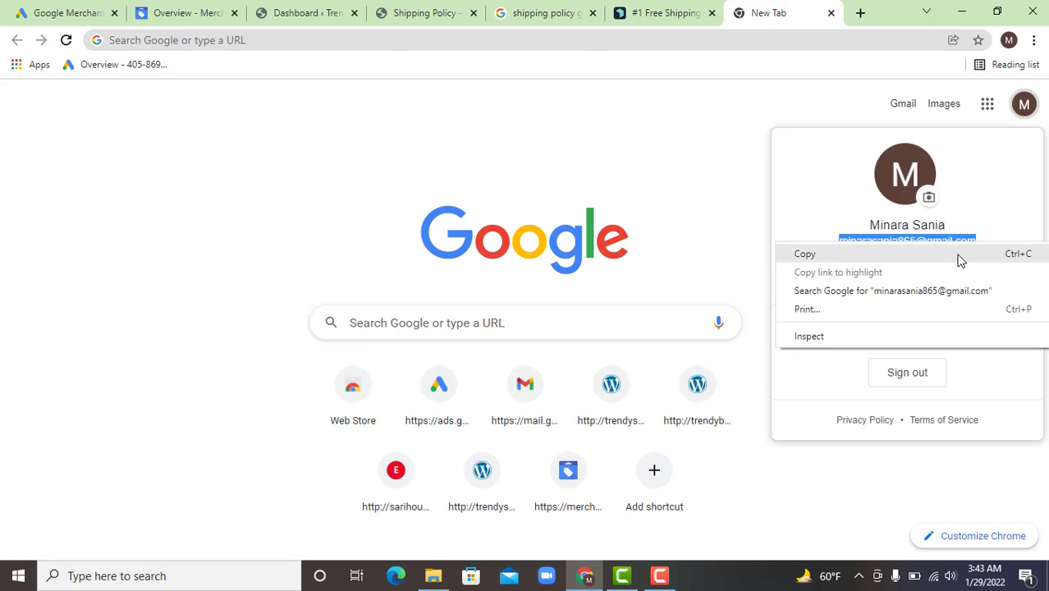
click(958, 254)
Step: Paste the copied email address into the Easyship generator form and start creating the policy
click(642, 16)
click(414, 283)
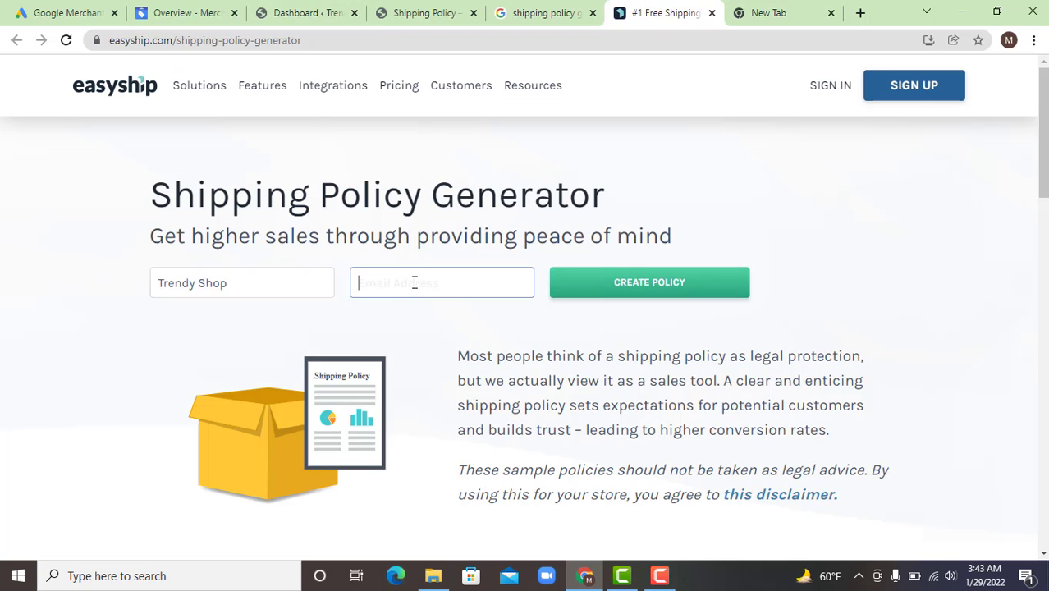
key(ctrl+v)
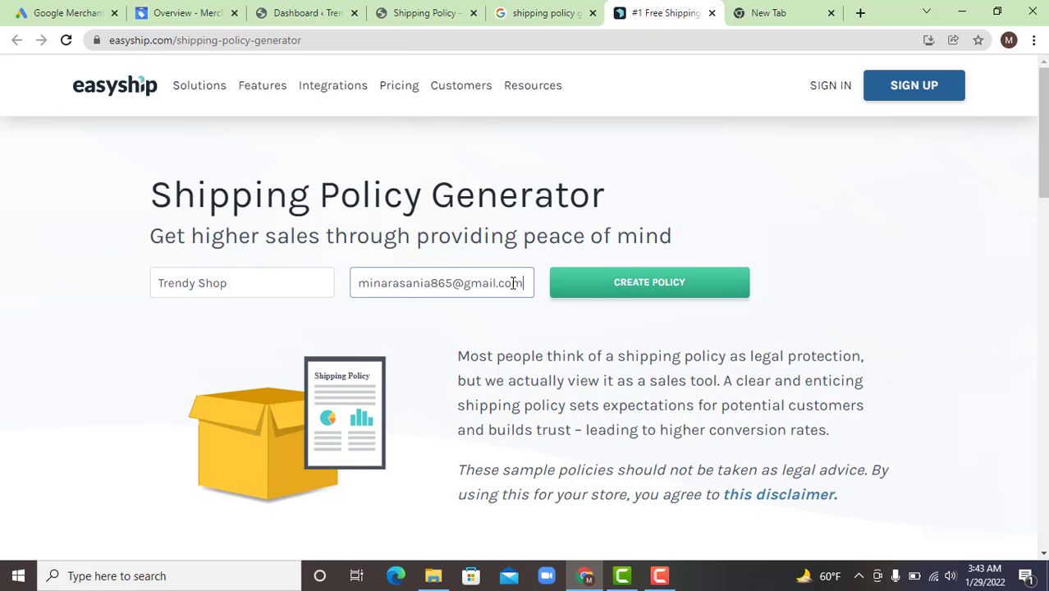
click(646, 287)
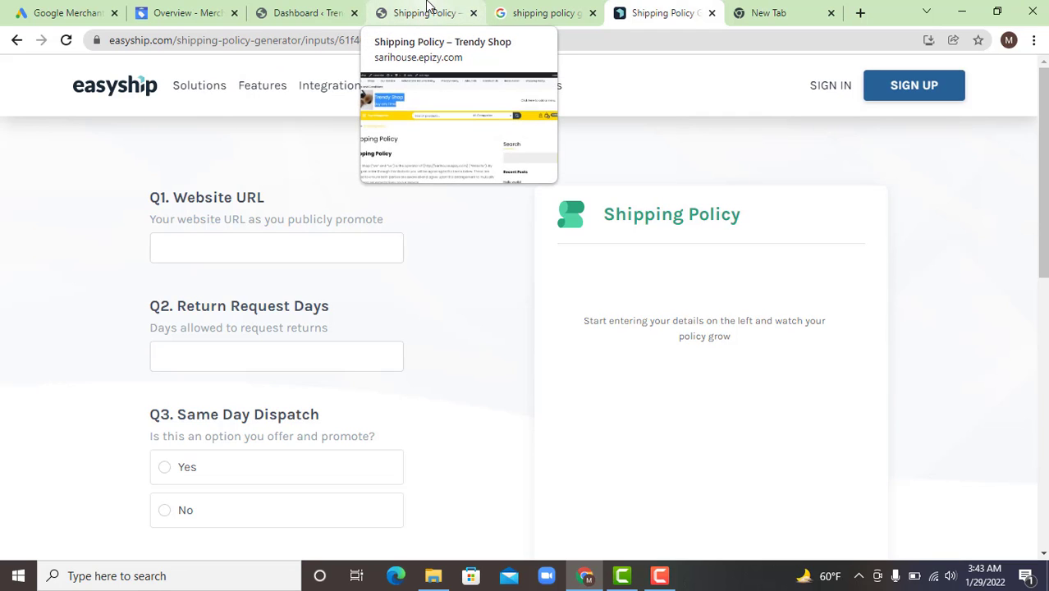
click(345, 7)
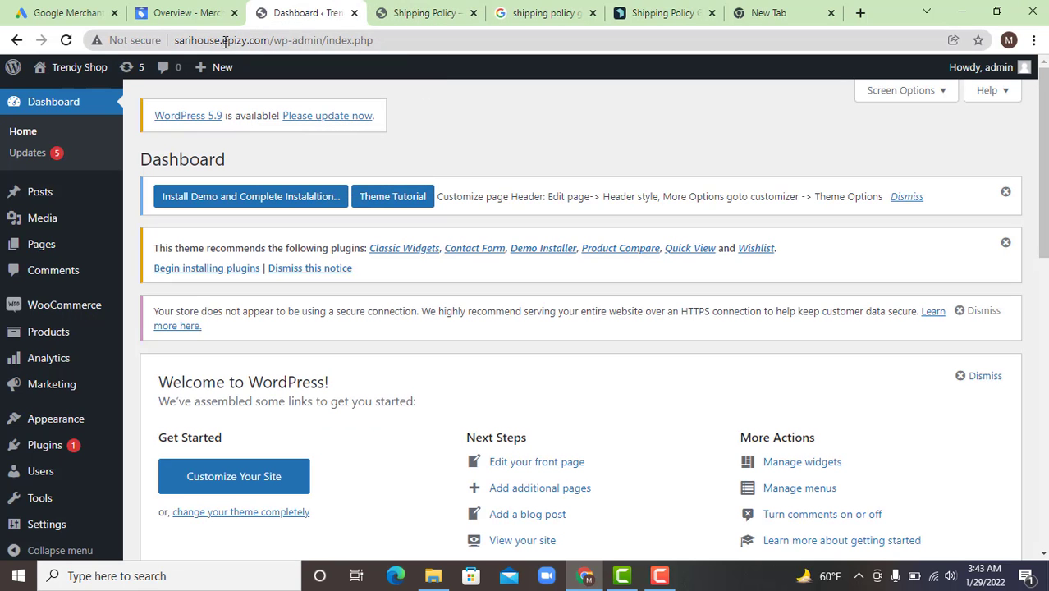
drag(270, 40, 115, 55)
mouse_move(113, 63)
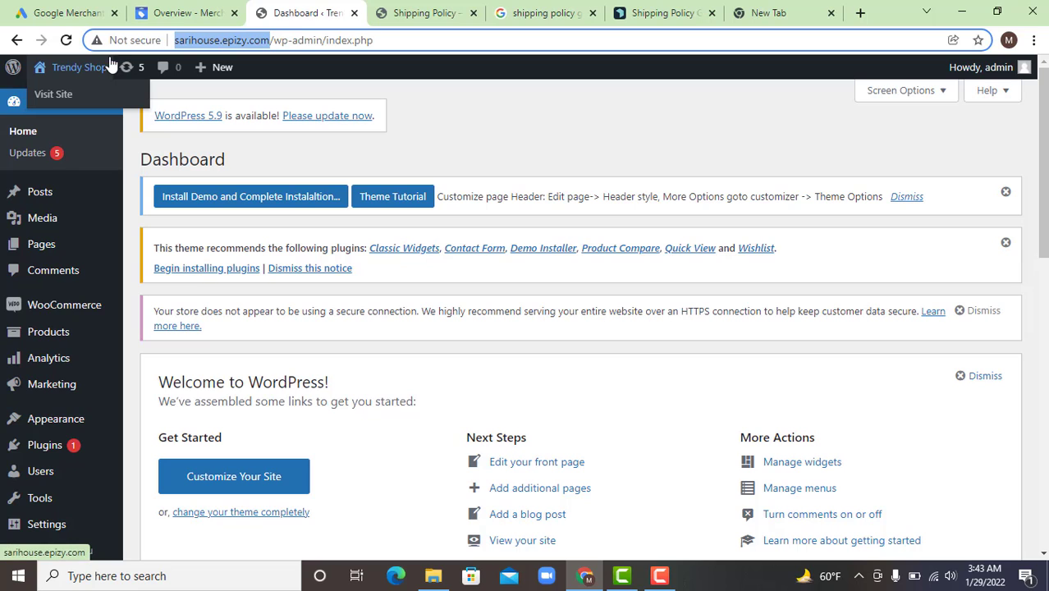
click(765, 10)
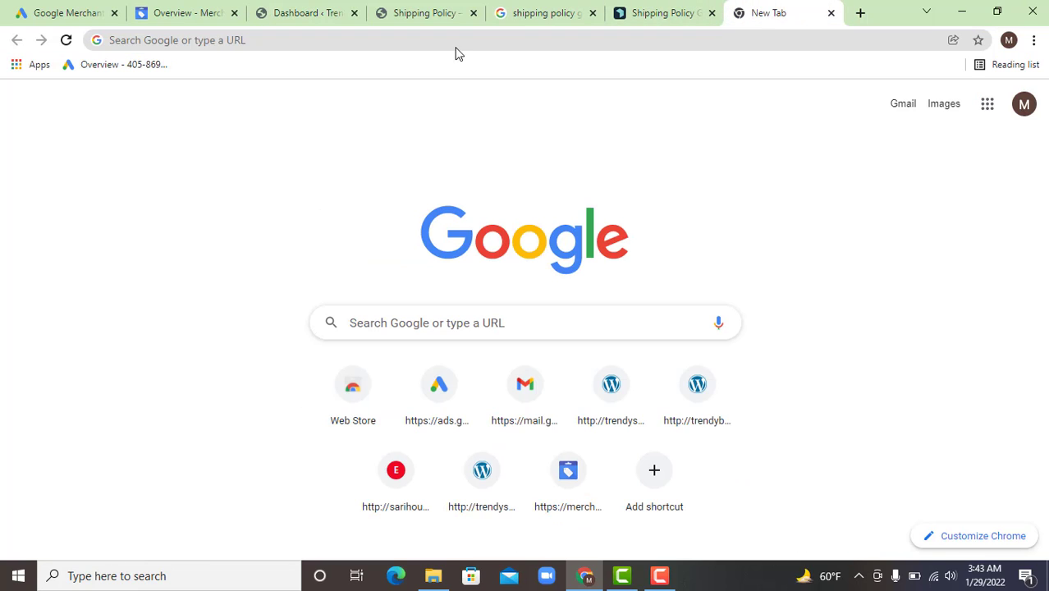
click(626, 7)
click(329, 247)
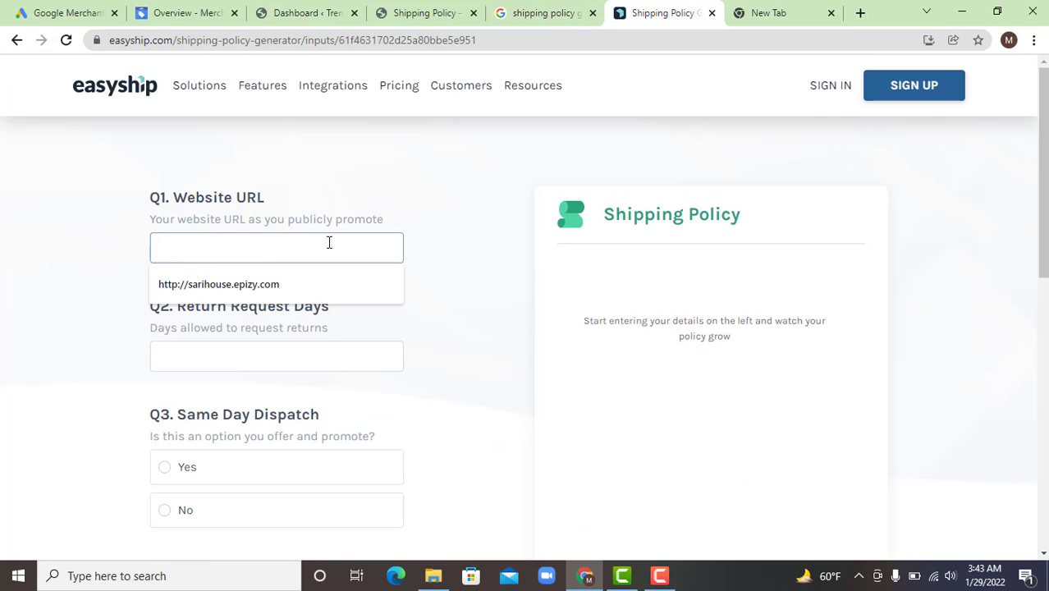
click(319, 285)
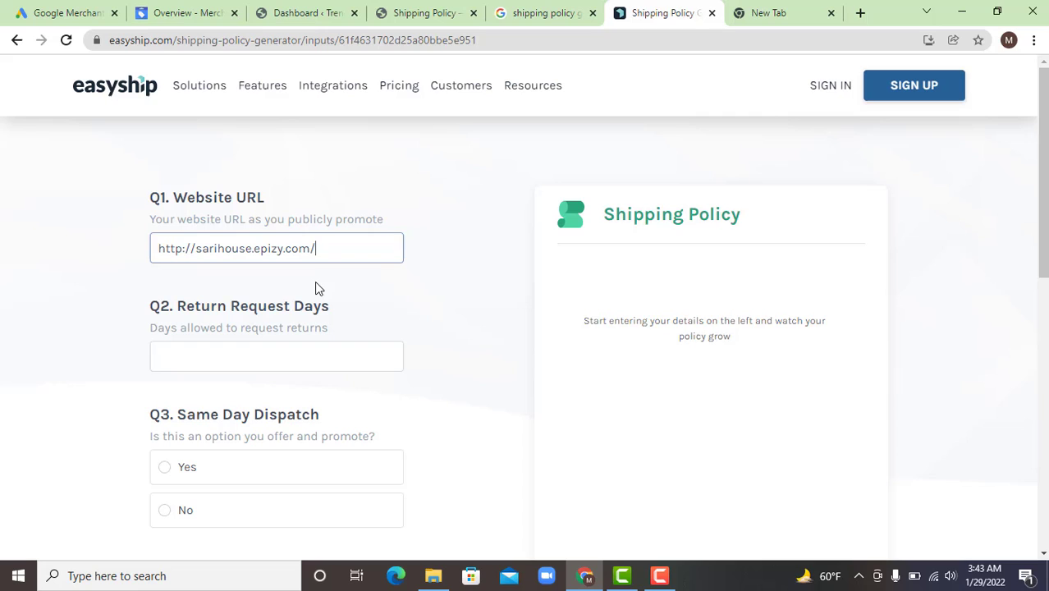
Step: Set the return request period to 7 days and answer No to same day dispatch
click(297, 355)
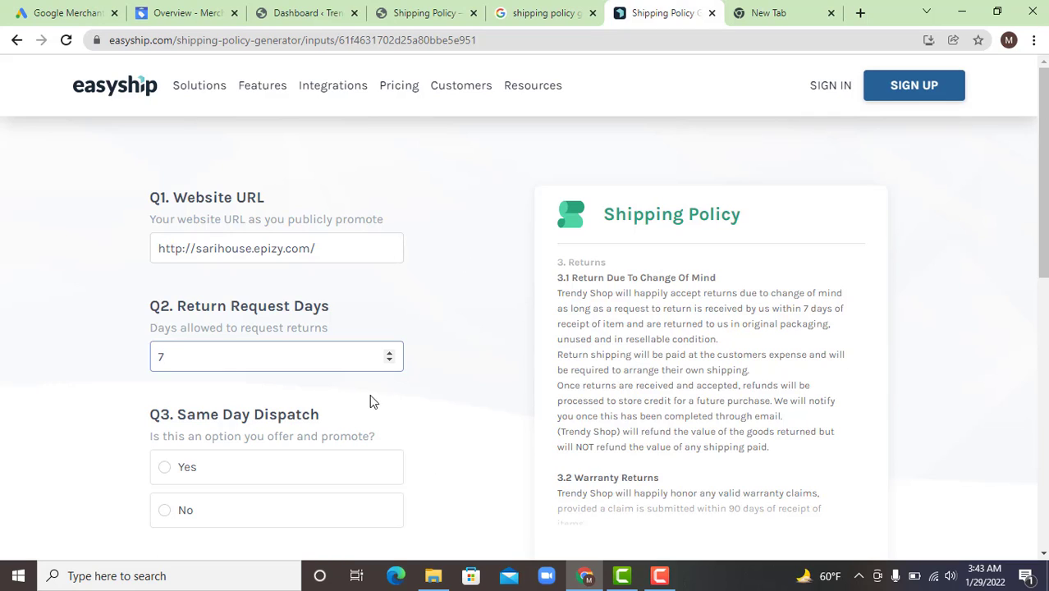
scroll(280, 392, down, 1)
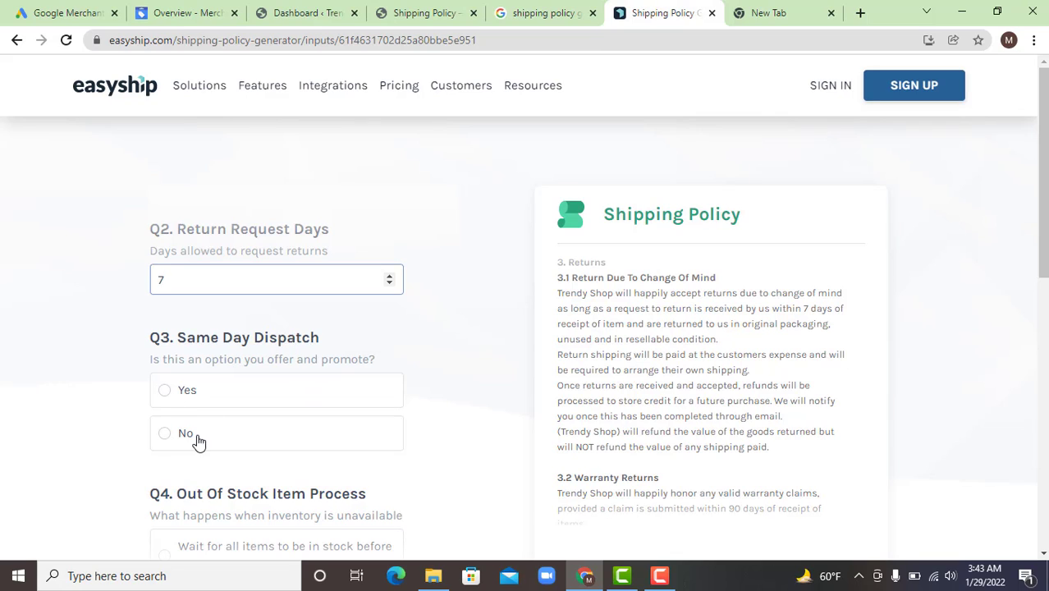
click(163, 434)
Step: For the out of stock item process, choose to cancel and refund out of stock items and ship remaining items in order
scroll(392, 389, down, 2)
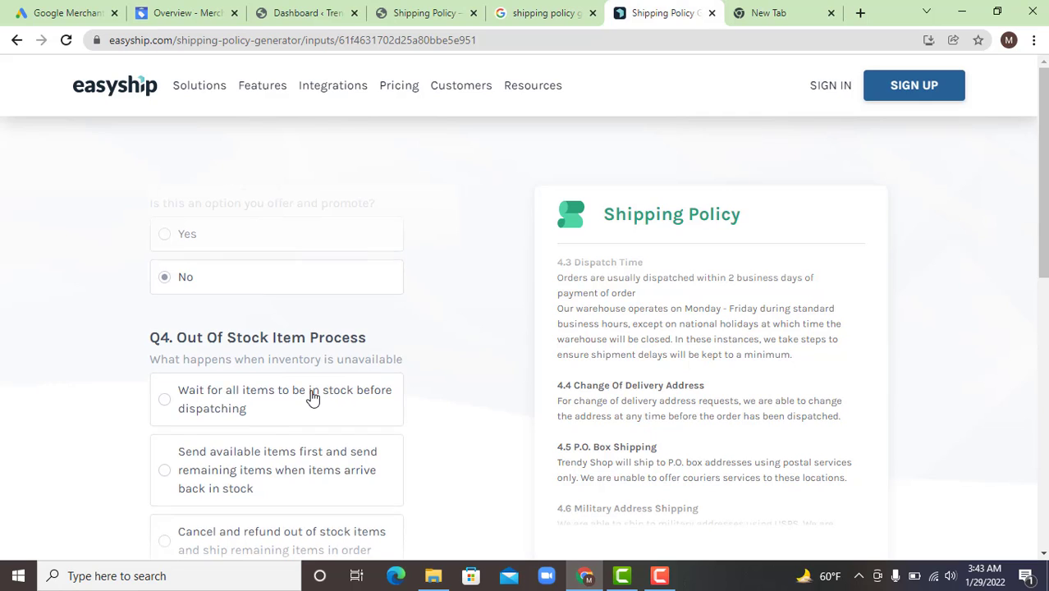
scroll(297, 393, down, 1)
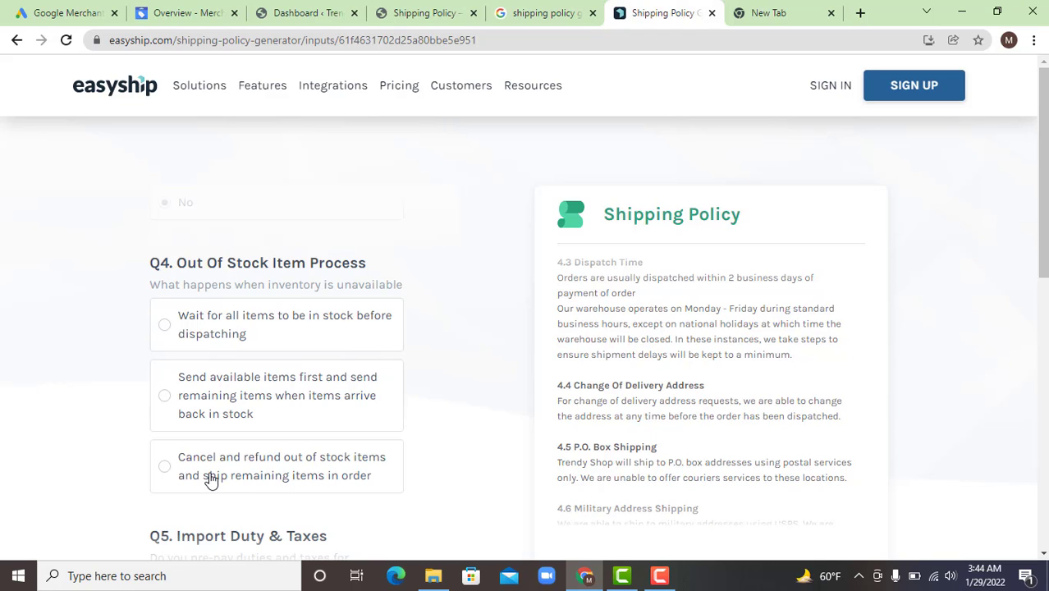
click(164, 467)
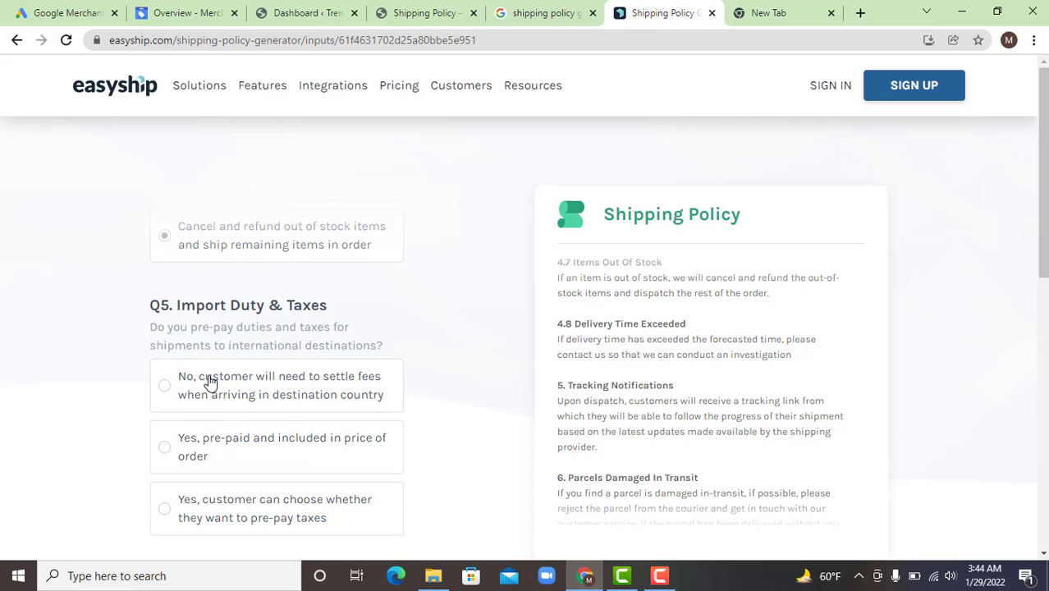
Step: Choose that the customer settles import fees on arrival in the destination country, and select Contact Form as the best contact method
scroll(212, 394, down, 1)
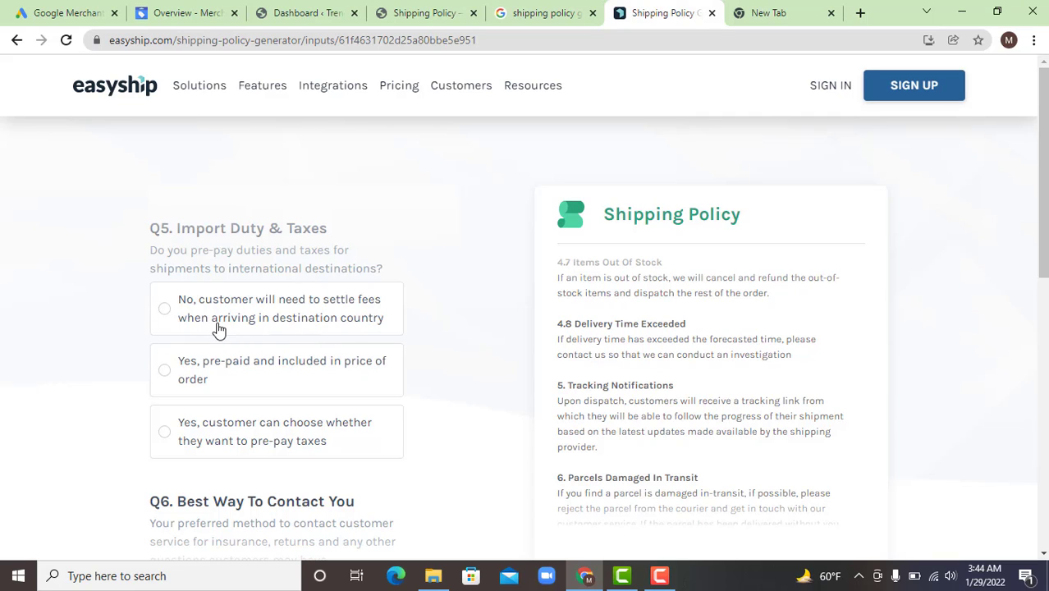
click(170, 316)
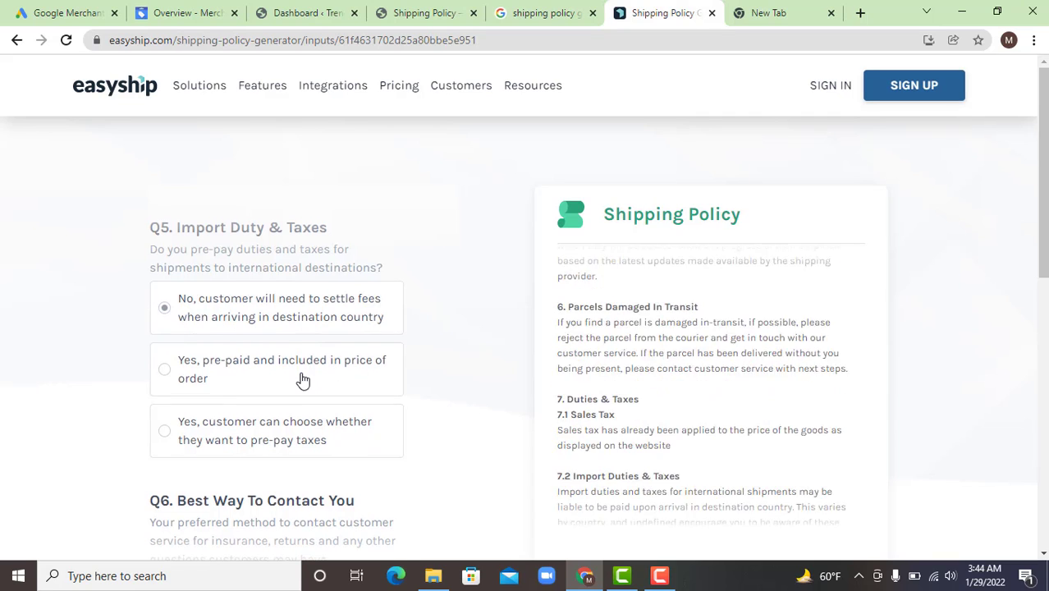
scroll(253, 419, down, 1)
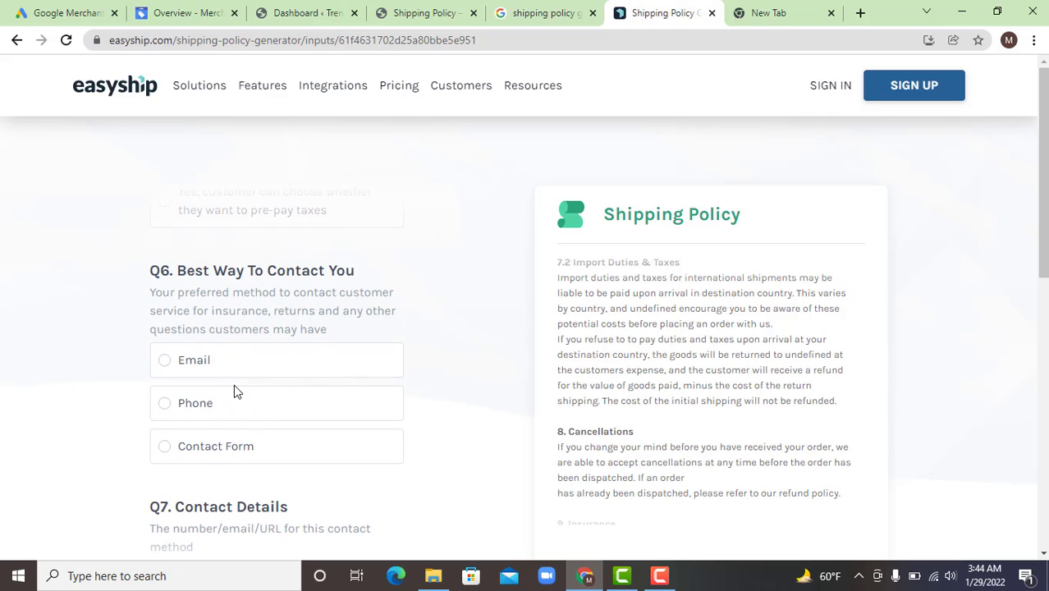
click(212, 445)
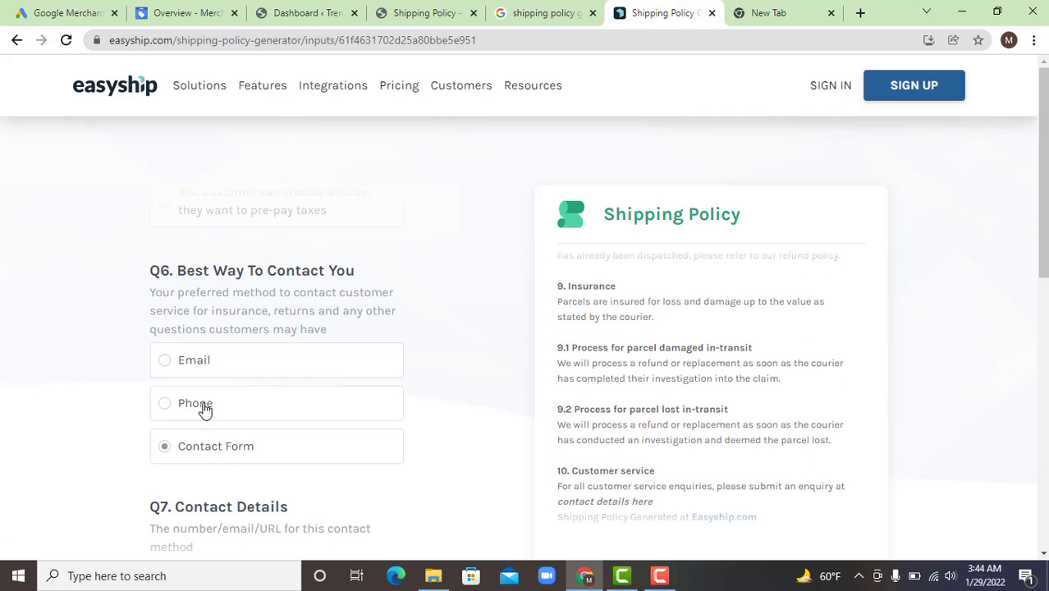
Step: Change the best contact method for Q6 to Email
click(205, 406)
click(187, 370)
scroll(263, 384, down, 2)
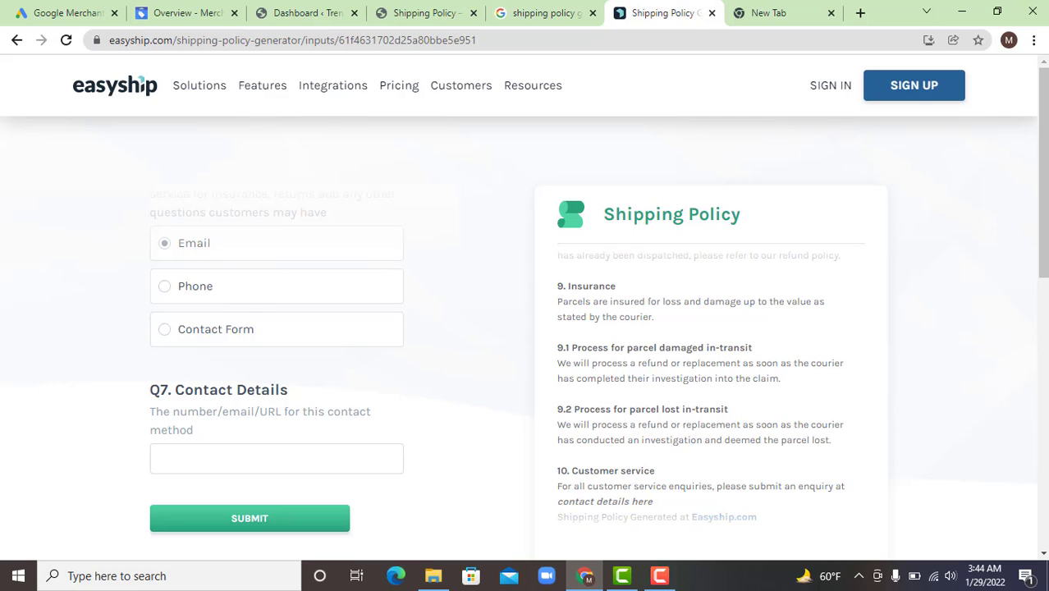
Step: Copy the e-mail address of the signed-in Google account from the new browser tab
click(759, 9)
click(1020, 116)
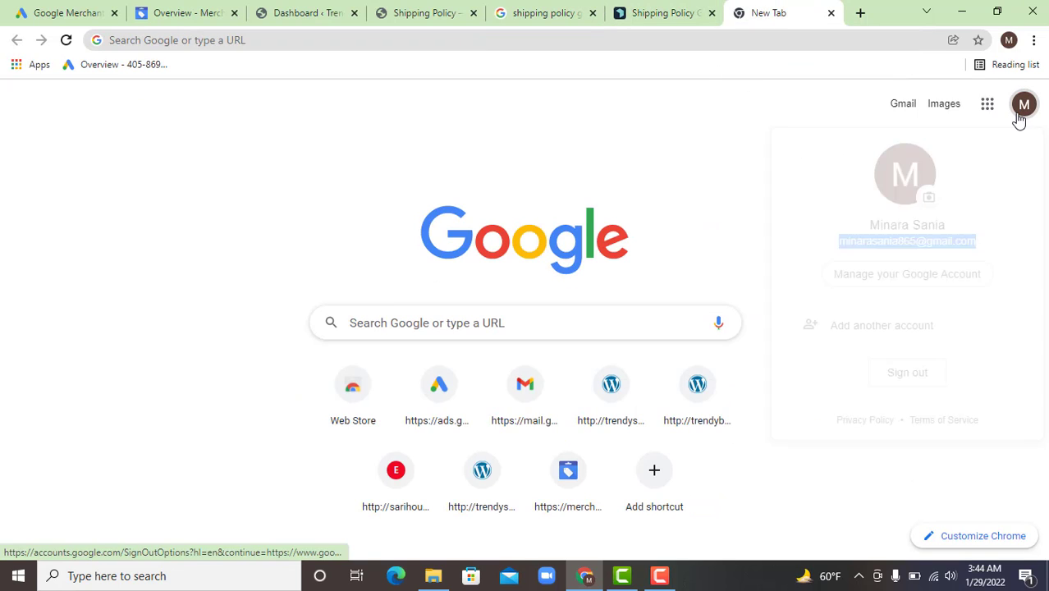
right_click(914, 252)
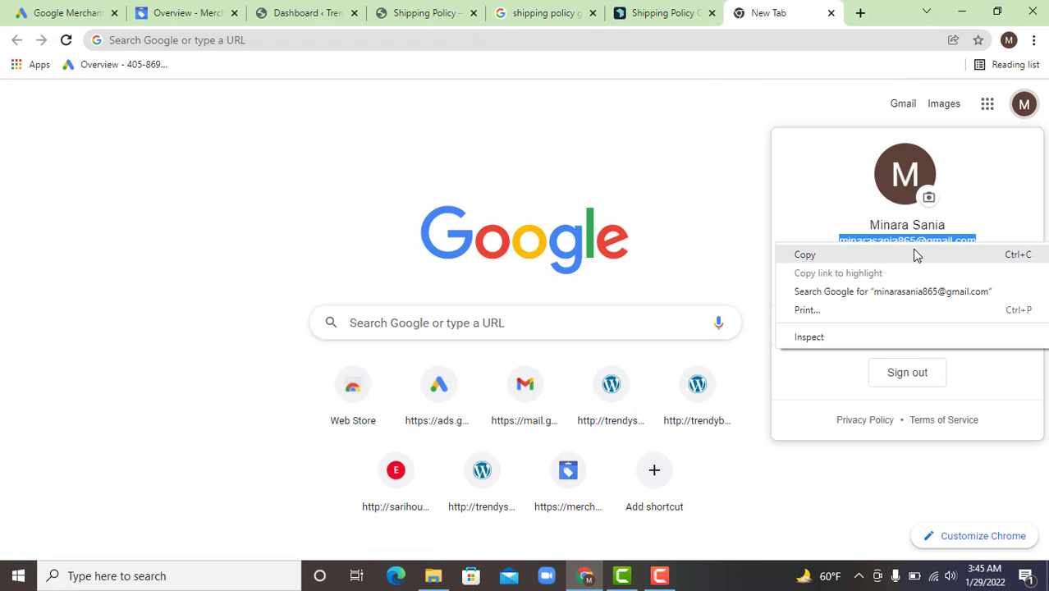
click(916, 256)
Step: Enter the copied e-mail address as the Q7 contact details in the shipping policy form and submit the form
click(657, 6)
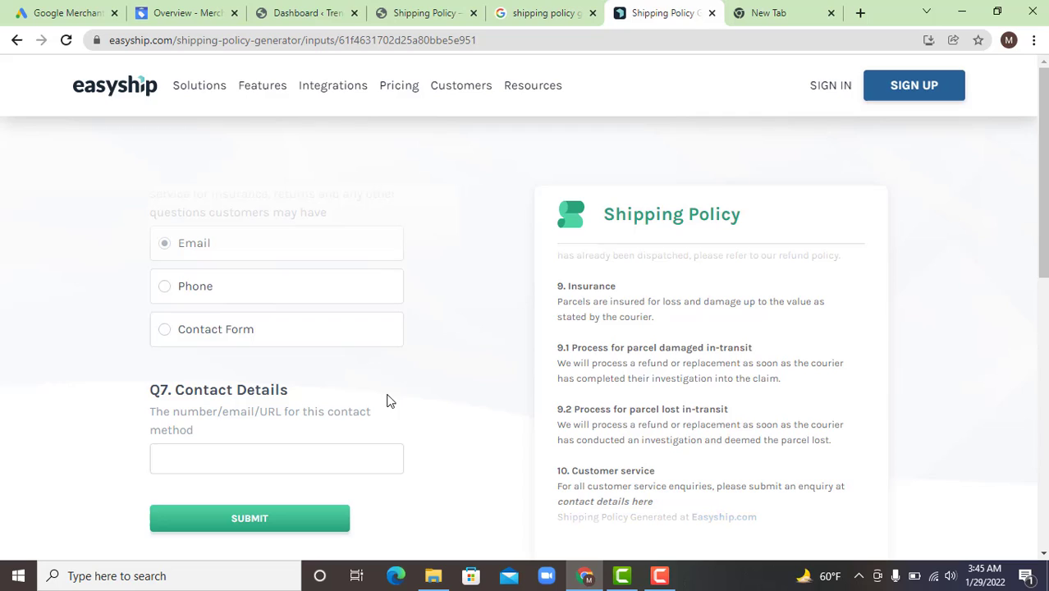
click(291, 461)
key(ctrl+v)
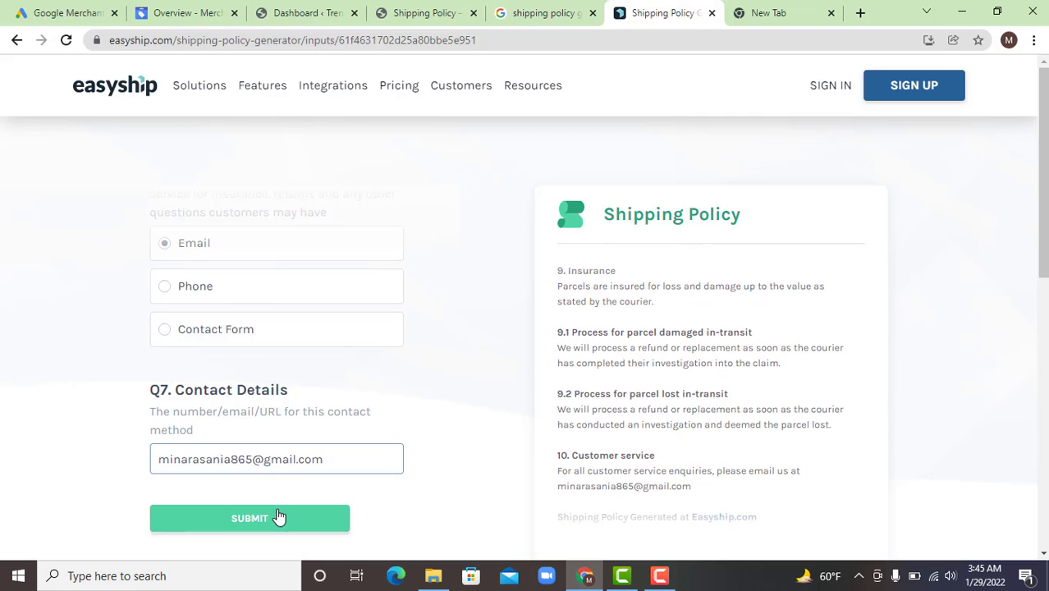
click(277, 519)
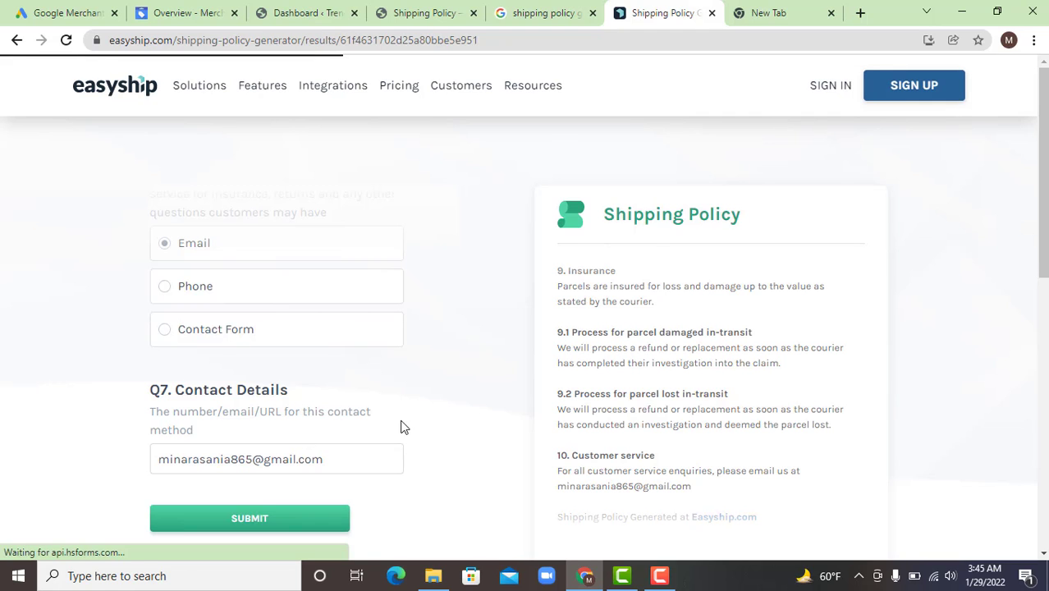
Step: Copy the generated shipping policy to the clipboard and dismiss the sign-up dialog
scroll(729, 289, down, 10)
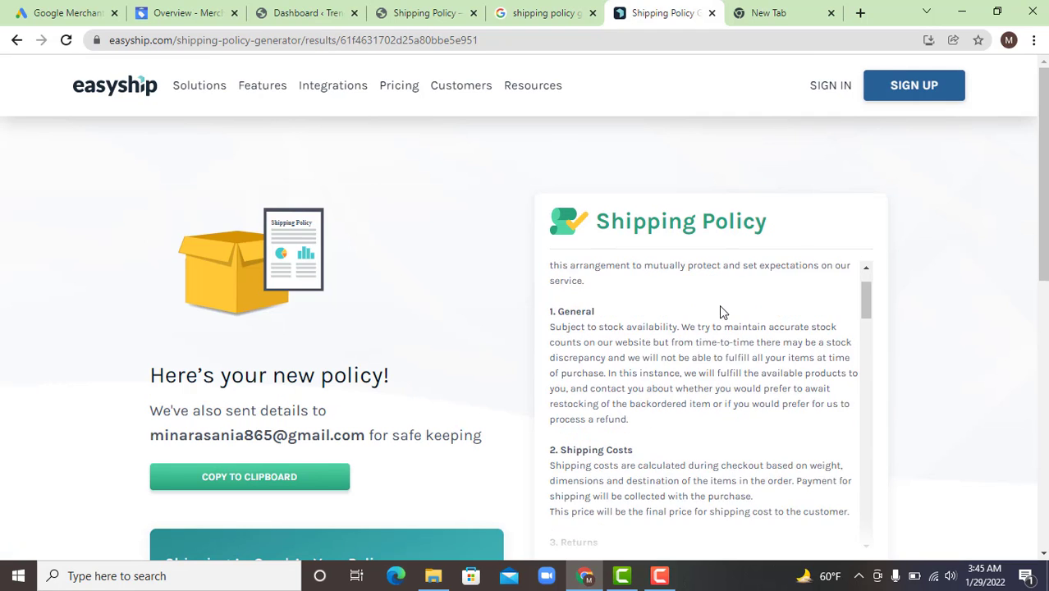
scroll(697, 393, down, 3)
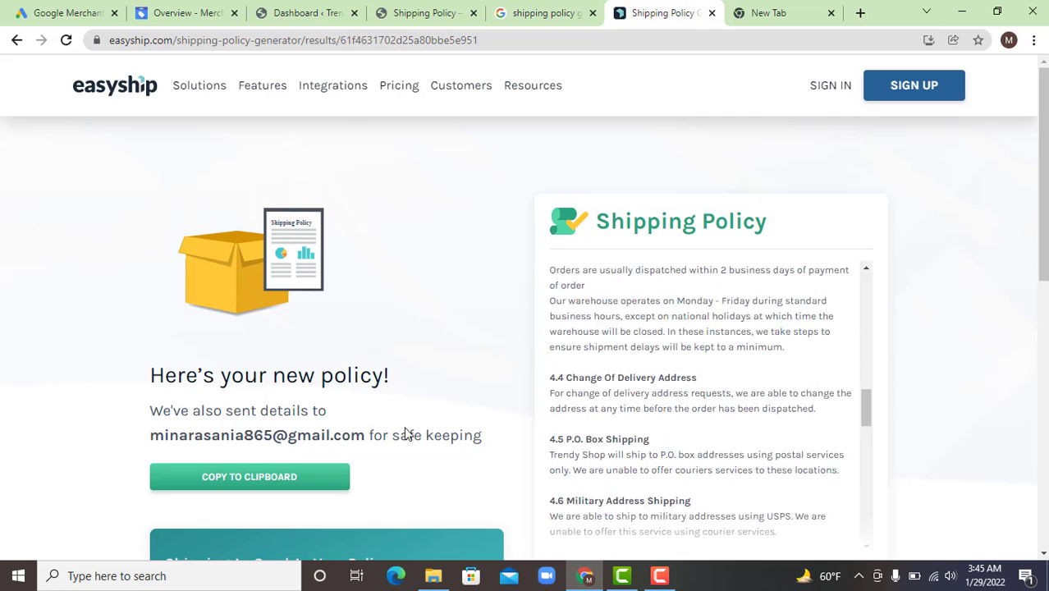
click(272, 486)
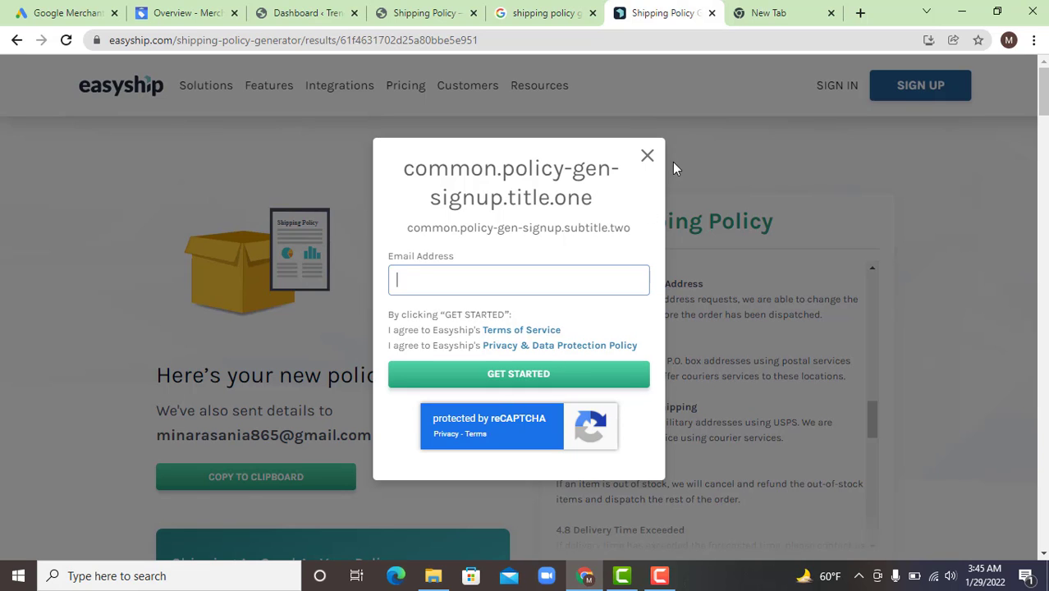
click(649, 158)
Step: Review the generated shipping policy page, from the delivery sections back to the policy's opening paragraph
scroll(448, 378, down, 3)
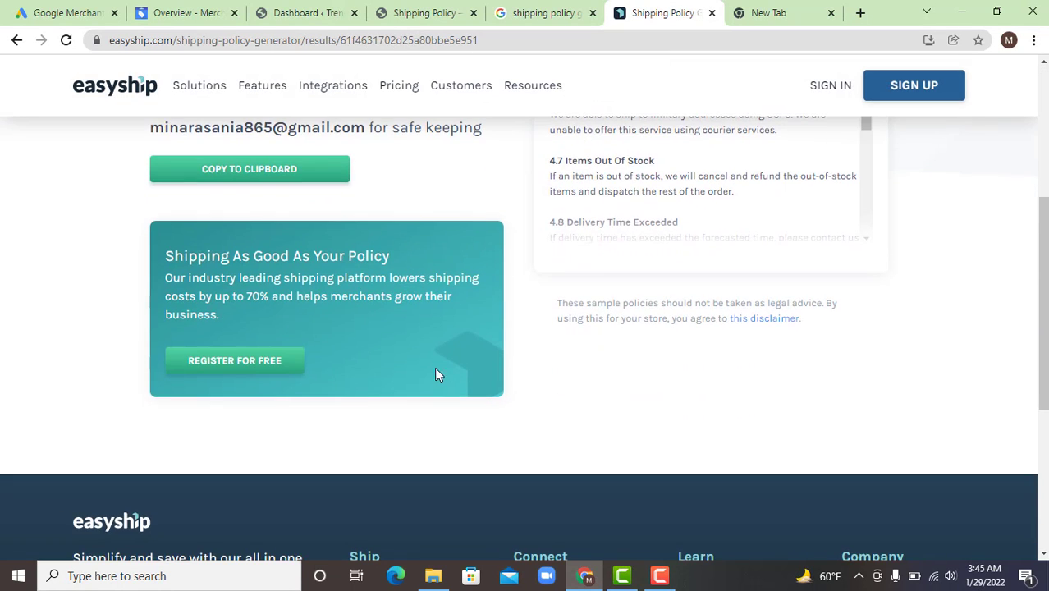
scroll(543, 284, up, 2)
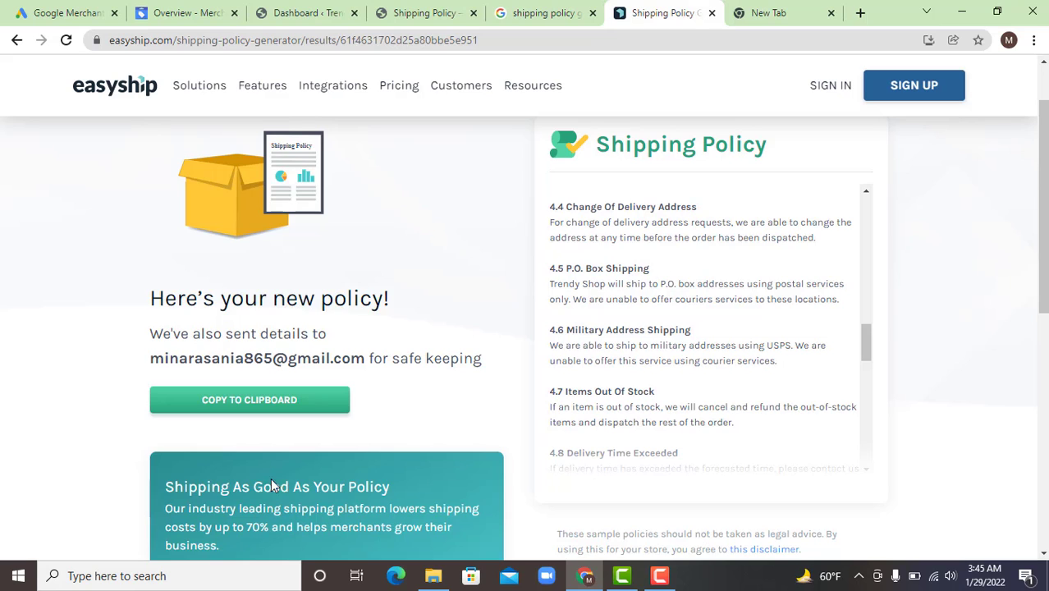
scroll(274, 482, down, 2)
scroll(278, 487, down, 1)
scroll(282, 271, up, 2)
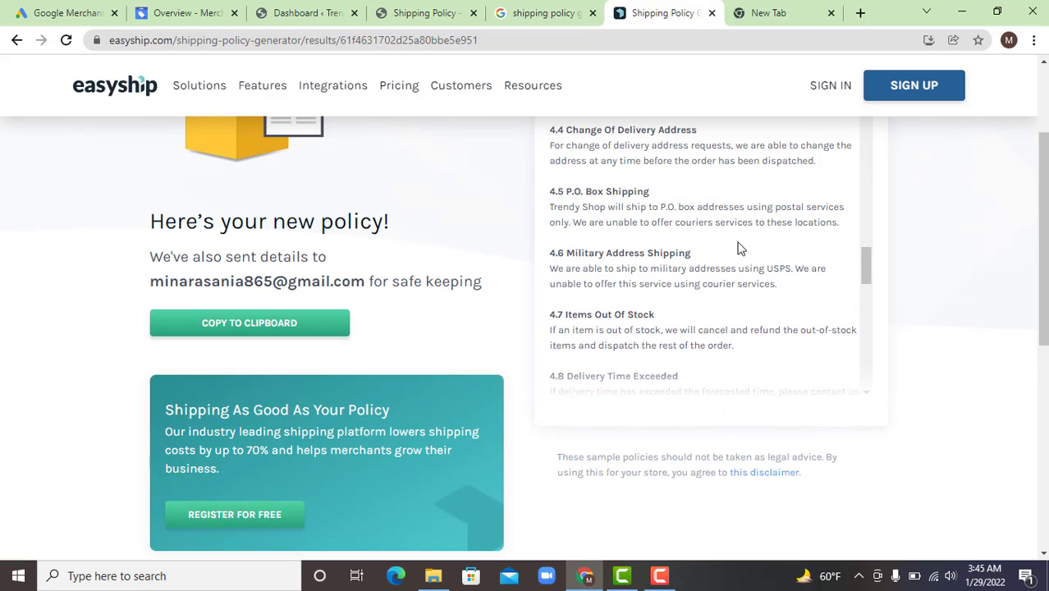
scroll(821, 296, up, 5)
scroll(821, 296, up, 5)
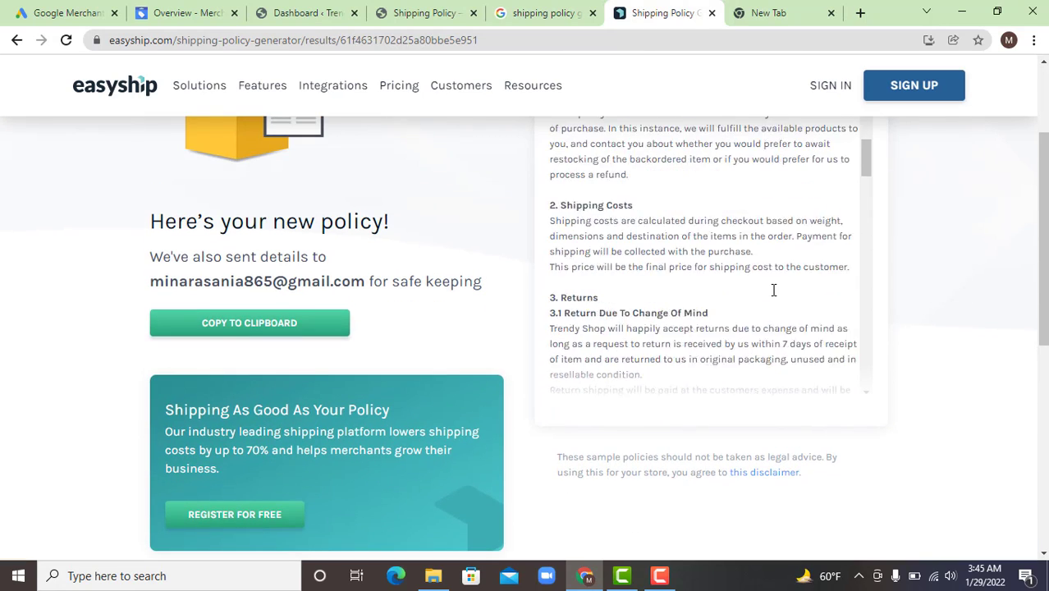
scroll(904, 271, up, 2)
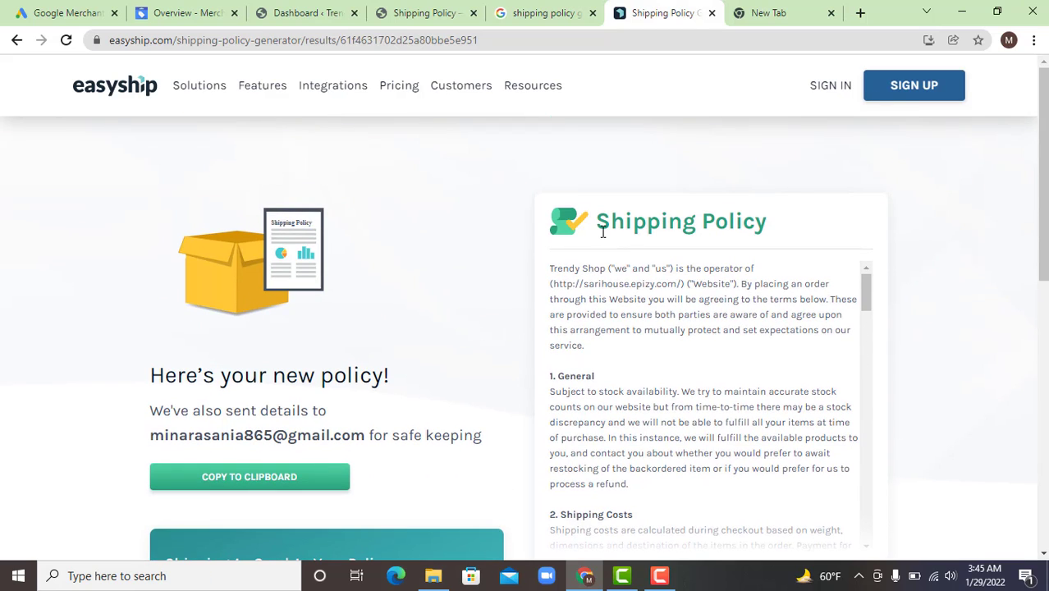
Step: Select the generated policy text from the Shipping Policy heading through the Customer service section, and clear the selection
drag(600, 222, 724, 583)
drag(716, 457, 686, 192)
scroll(694, 289, up, 4)
scroll(698, 222, down, 3)
scroll(711, 188, up, 4)
scroll(710, 188, down, 10)
scroll(709, 209, down, 10)
scroll(739, 222, up, 5)
scroll(731, 241, down, 2)
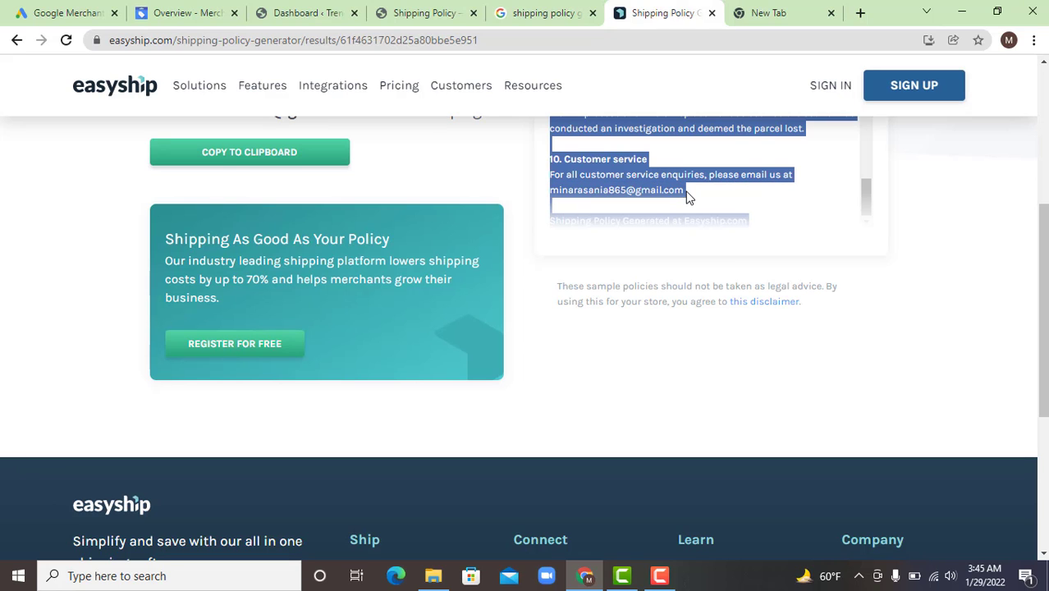
scroll(690, 194, up, 3)
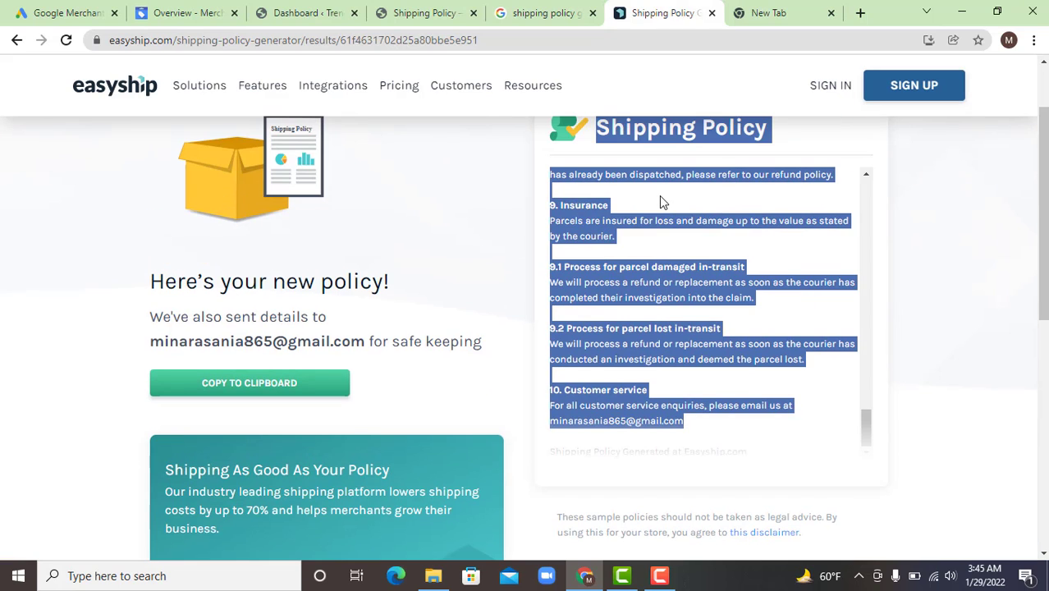
scroll(659, 195, up, 1)
scroll(662, 200, up, 10)
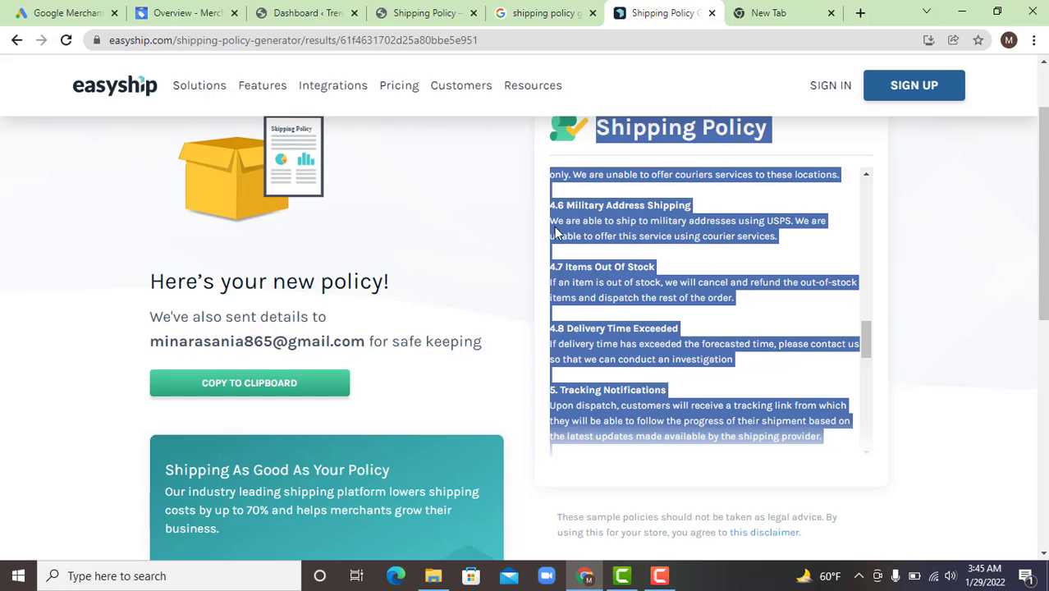
click(460, 237)
Step: Open Termly's Free Shipping Policy Generator from the Google search results and accept its cookies
click(542, 12)
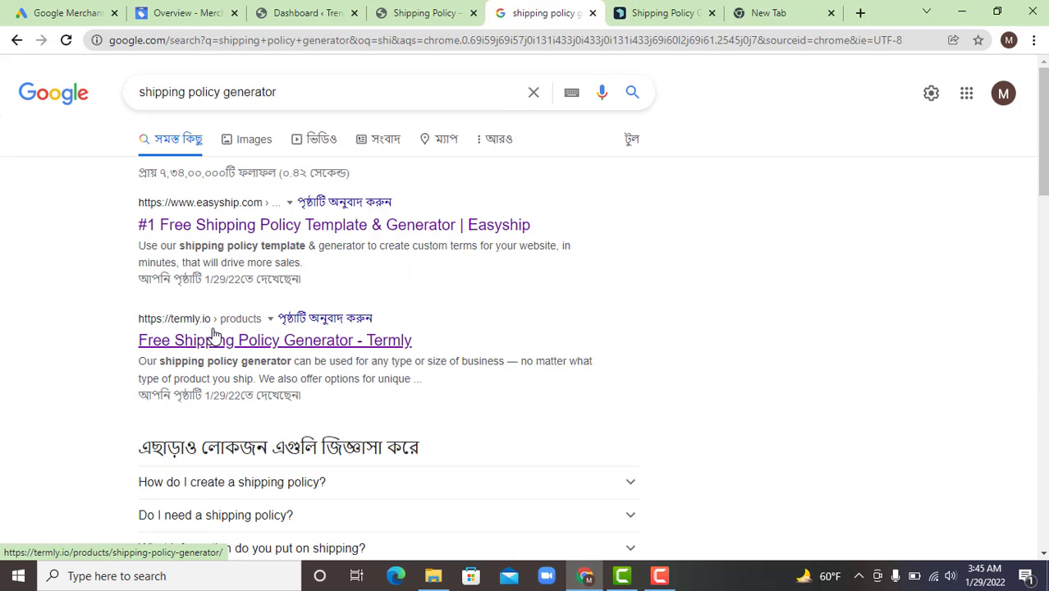
right_click(286, 119)
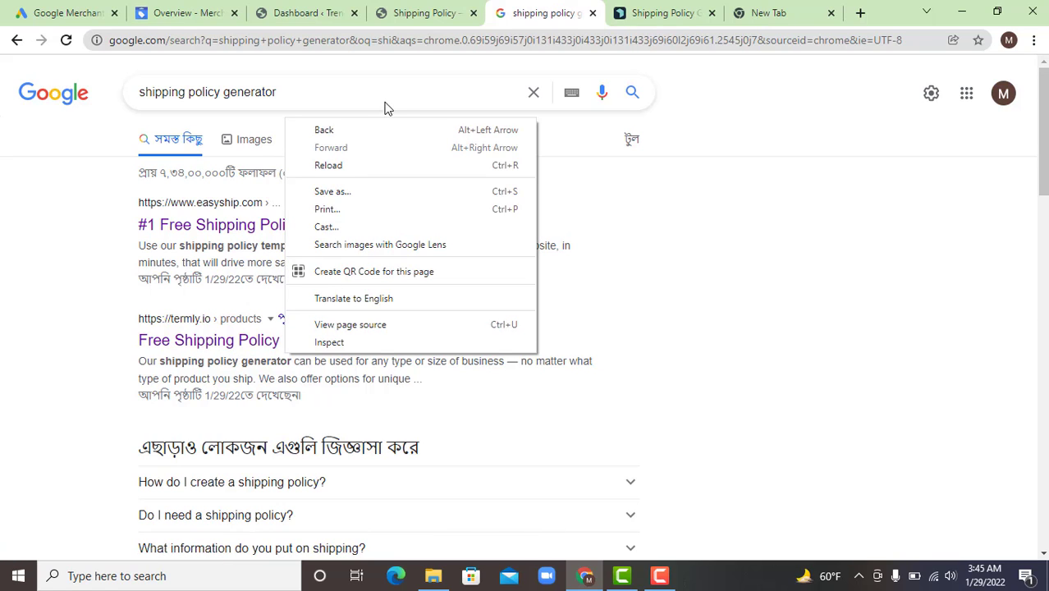
click(229, 351)
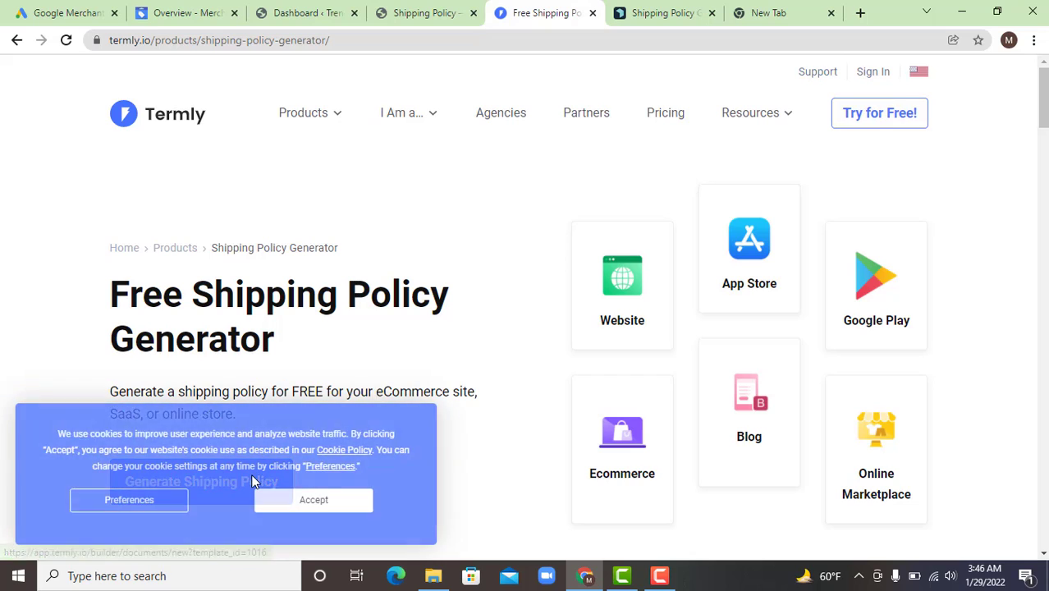
click(312, 500)
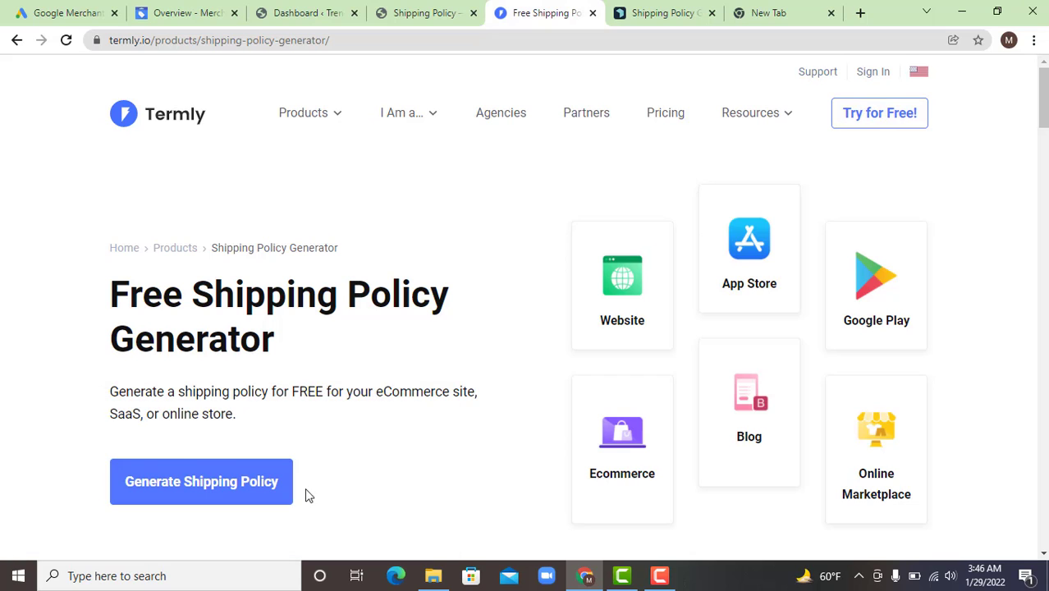
Step: Start generating a shipping policy, answer Yes to having customers in the EU or UK, and save the answer
scroll(295, 407, down, 1)
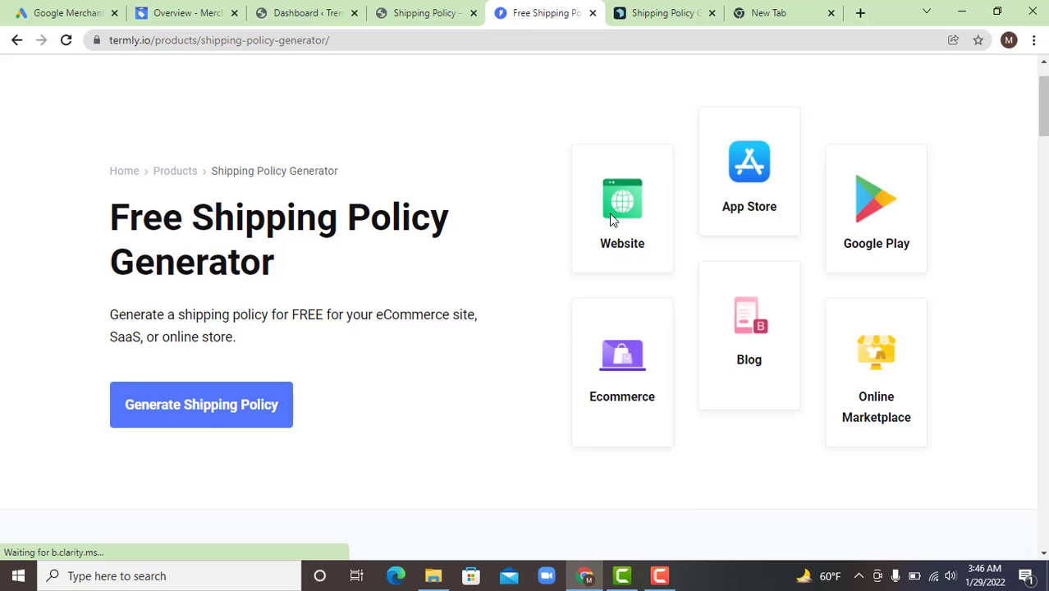
click(246, 415)
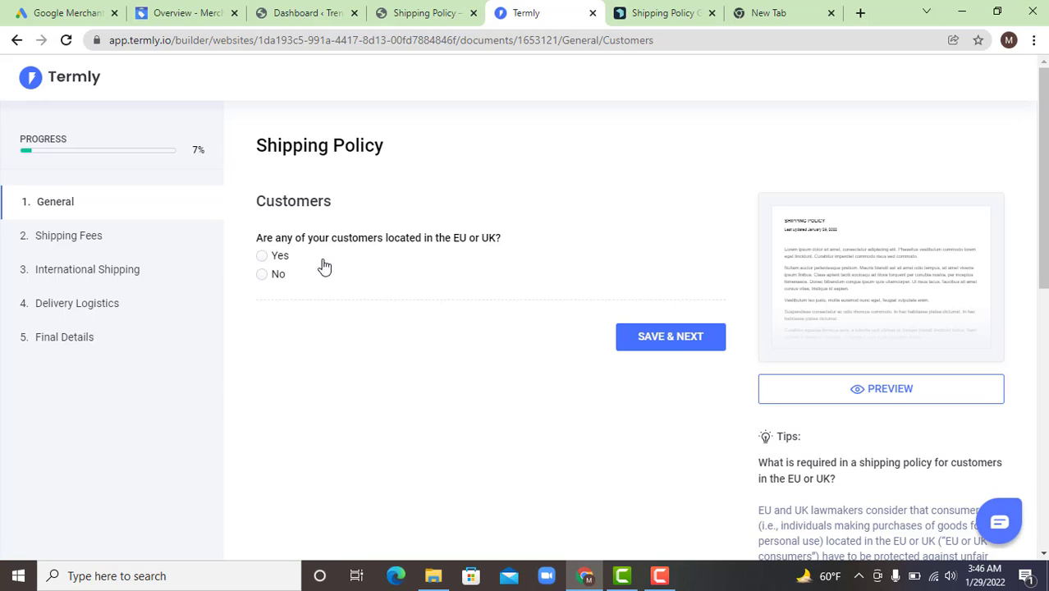
click(262, 256)
click(648, 339)
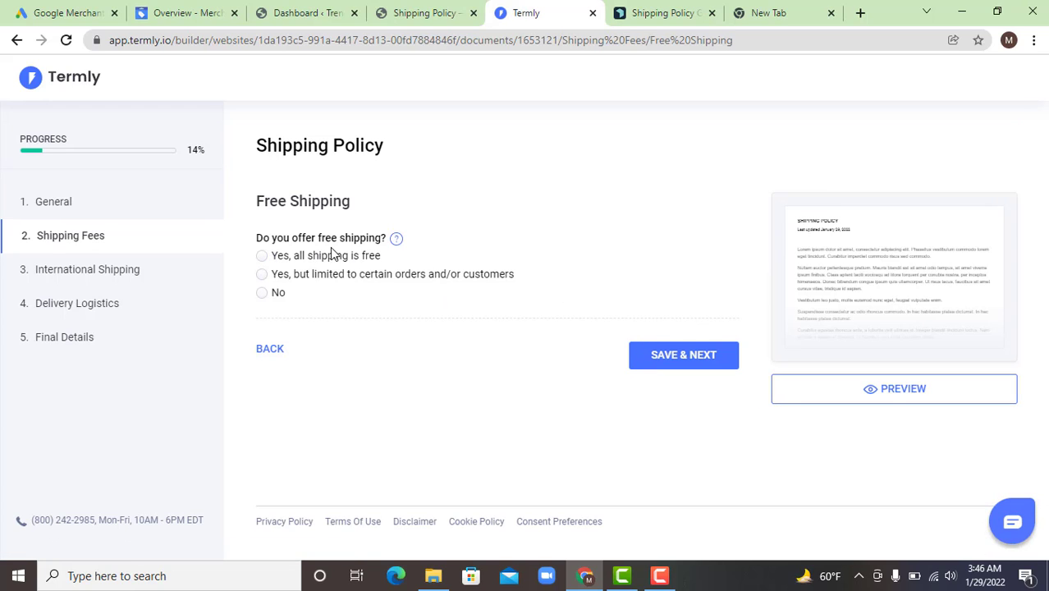
Step: Choose "Yes, all shipping is free" without giving a shipping type, and answer No to using a third-party supplier, saving both pages
click(263, 257)
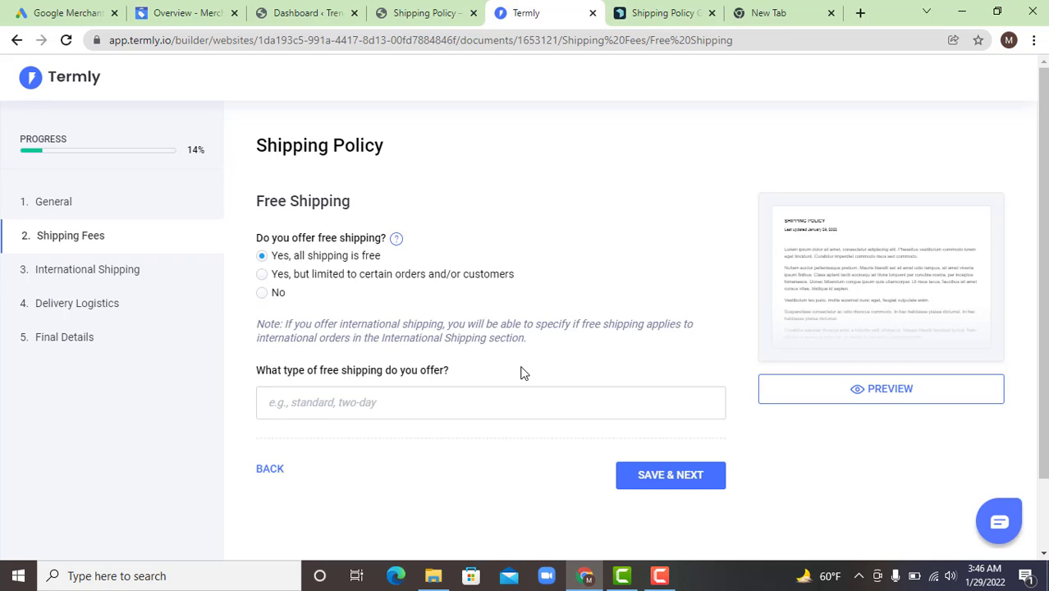
scroll(521, 373, down, 2)
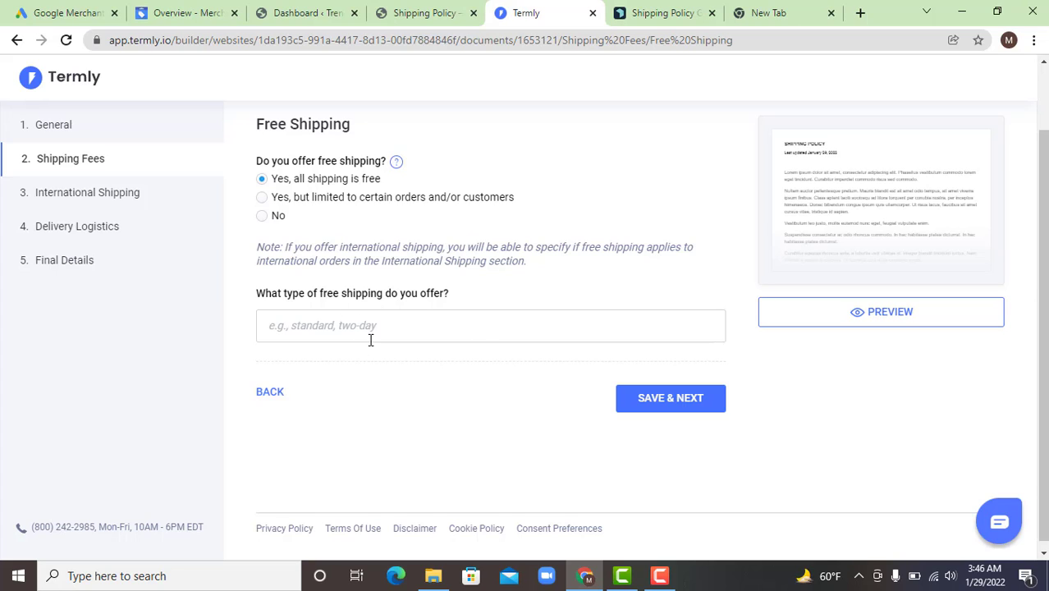
click(673, 404)
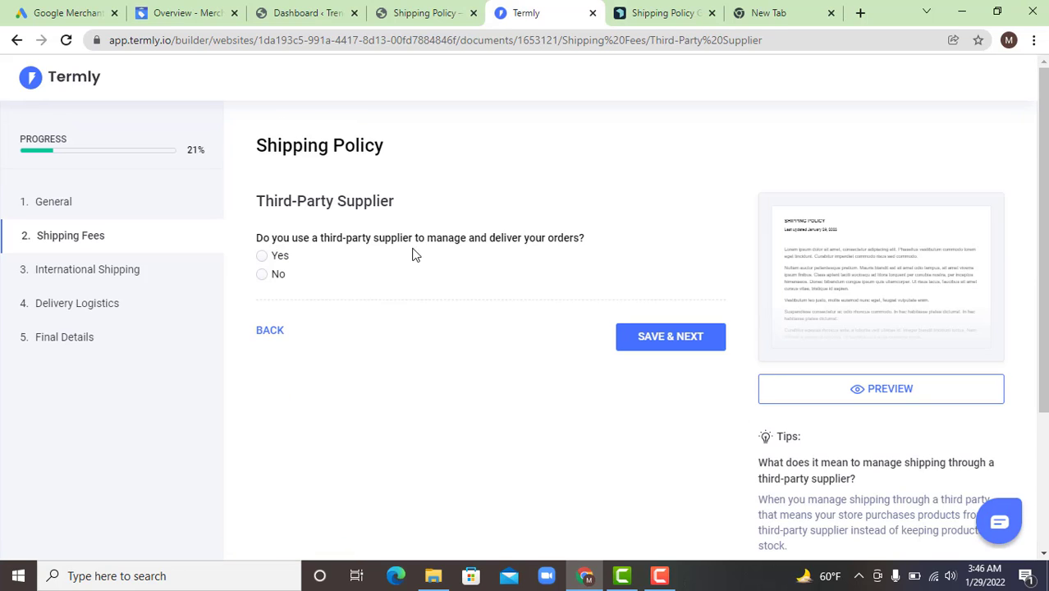
click(269, 275)
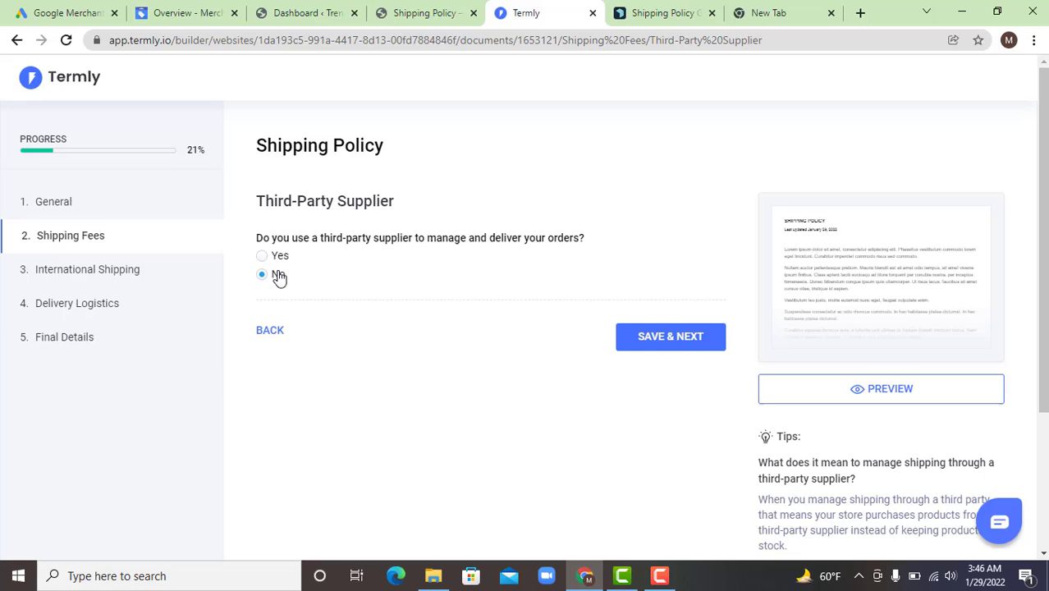
click(686, 334)
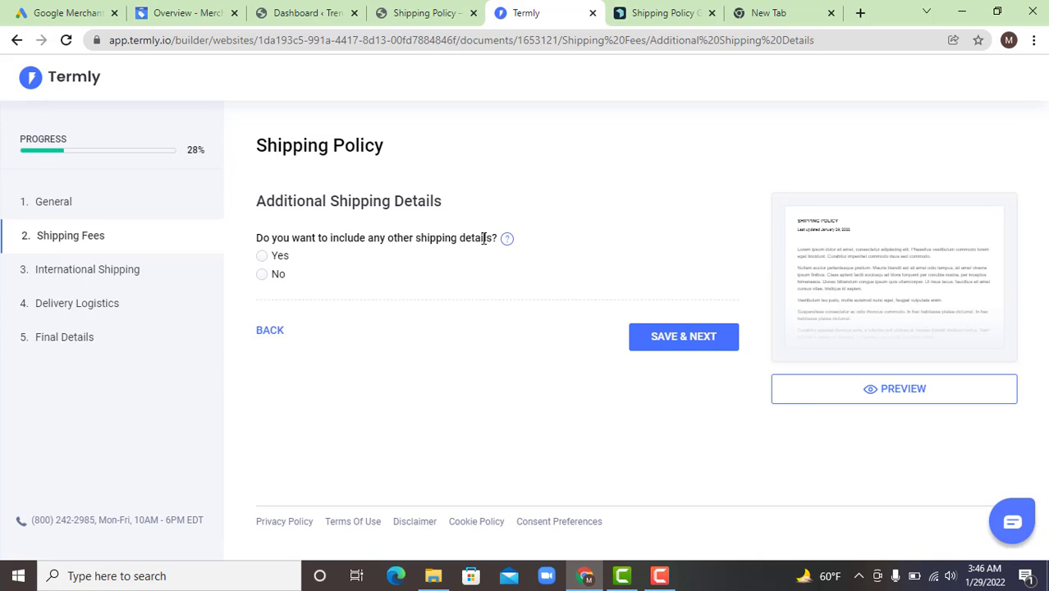
Step: Answer No to including other shipping details and No to subscription-based deliveries, saving both pages
click(261, 274)
click(692, 337)
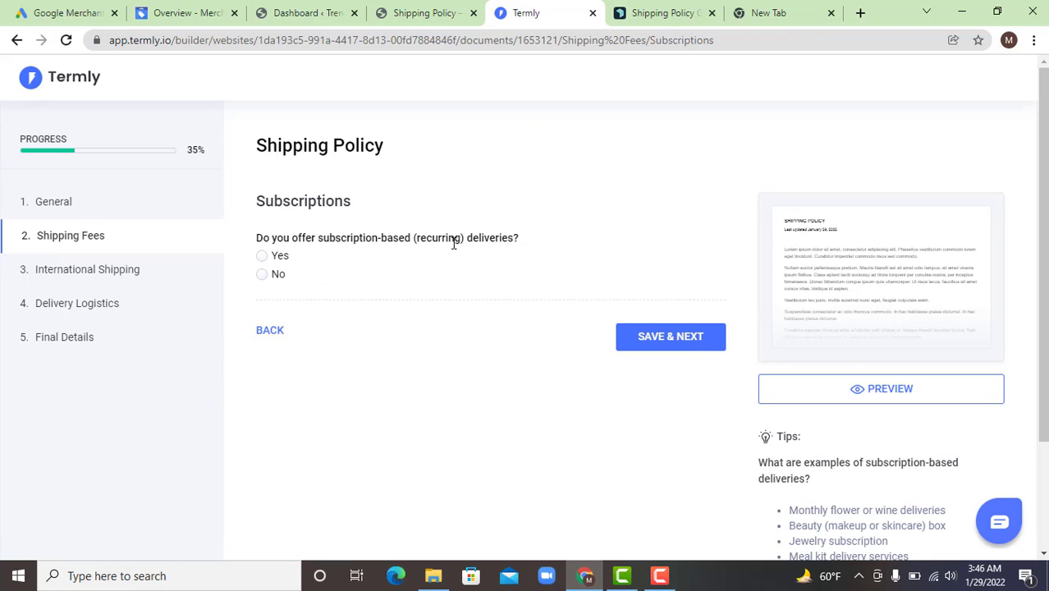
click(263, 275)
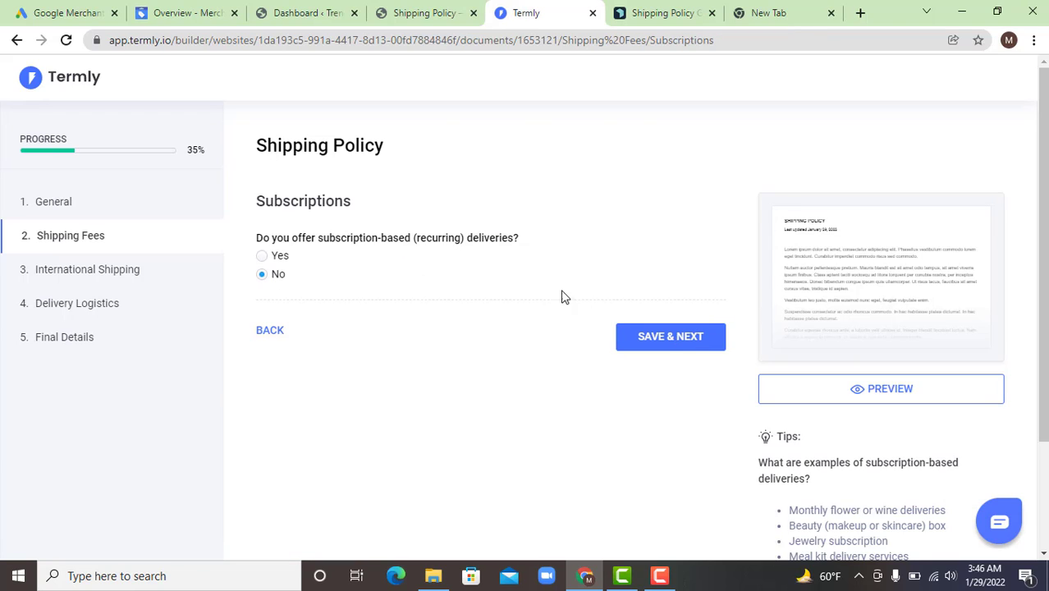
click(632, 344)
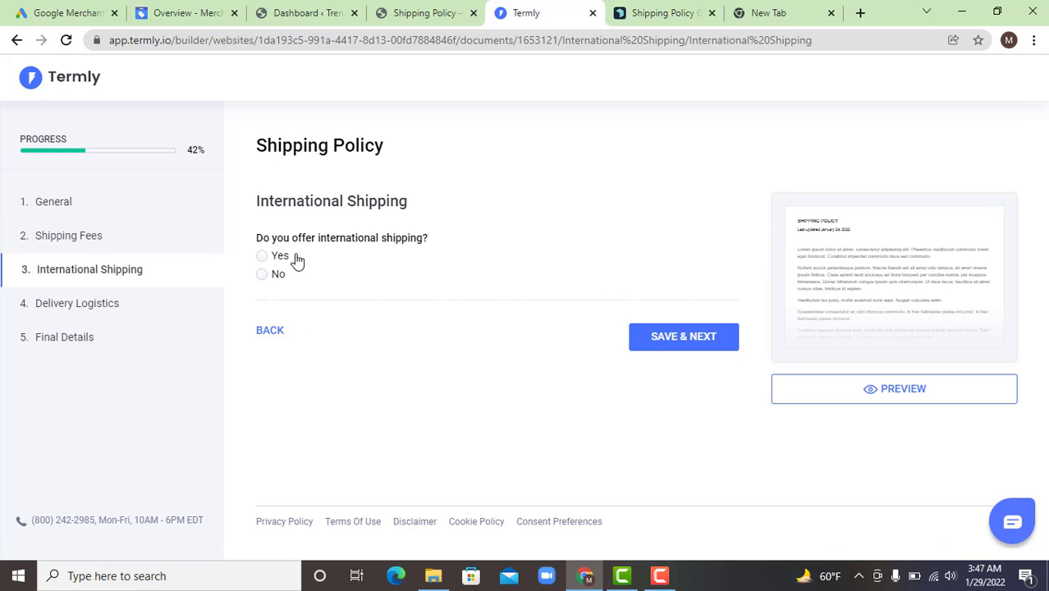
Step: Answer Yes to offering international shipping and choose Worldwide as the shipping area
click(263, 257)
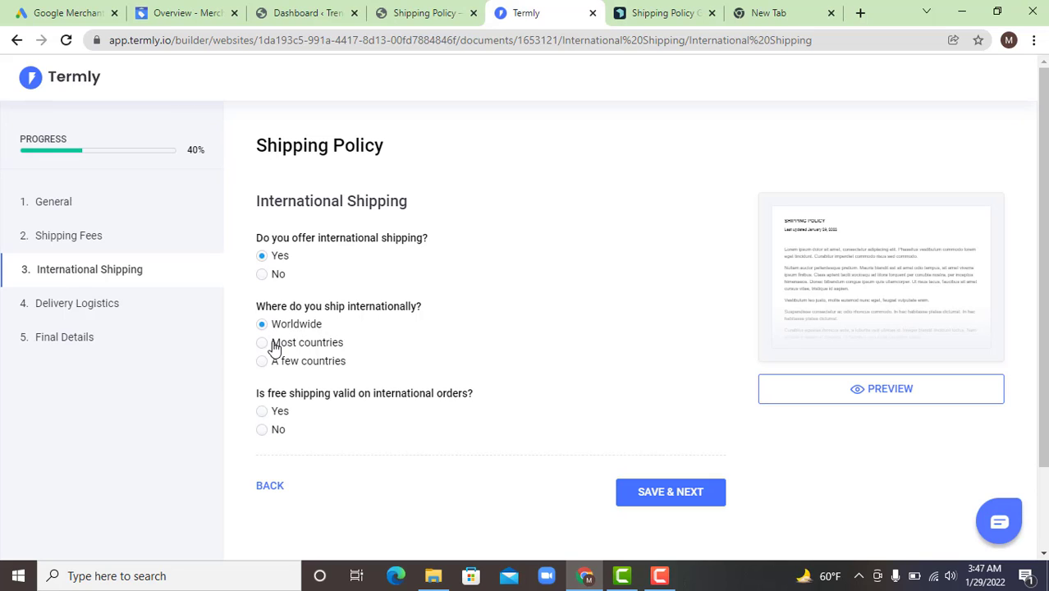
click(270, 346)
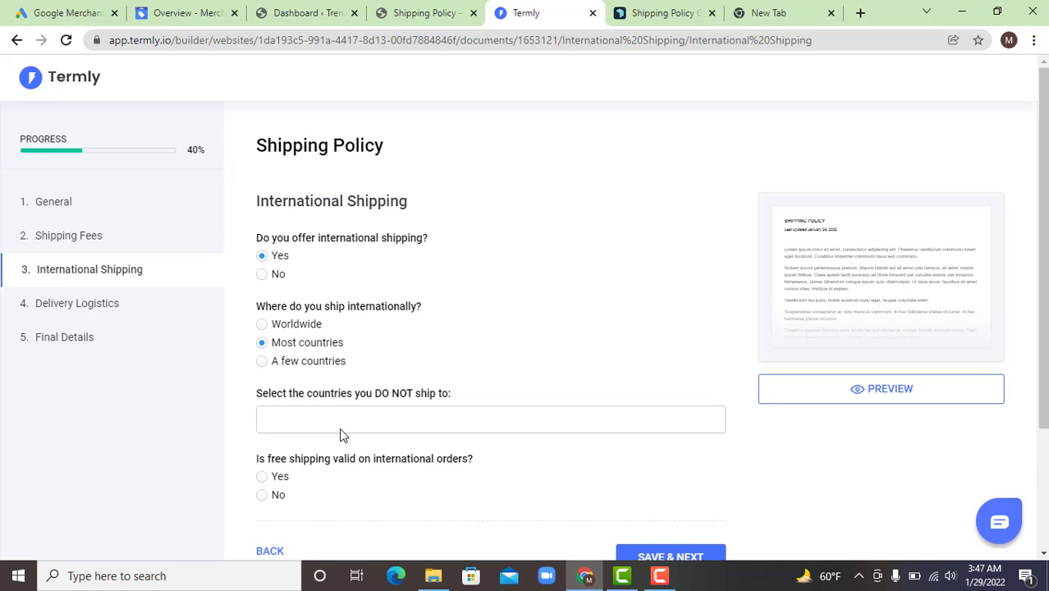
click(263, 325)
scroll(358, 335, down, 1)
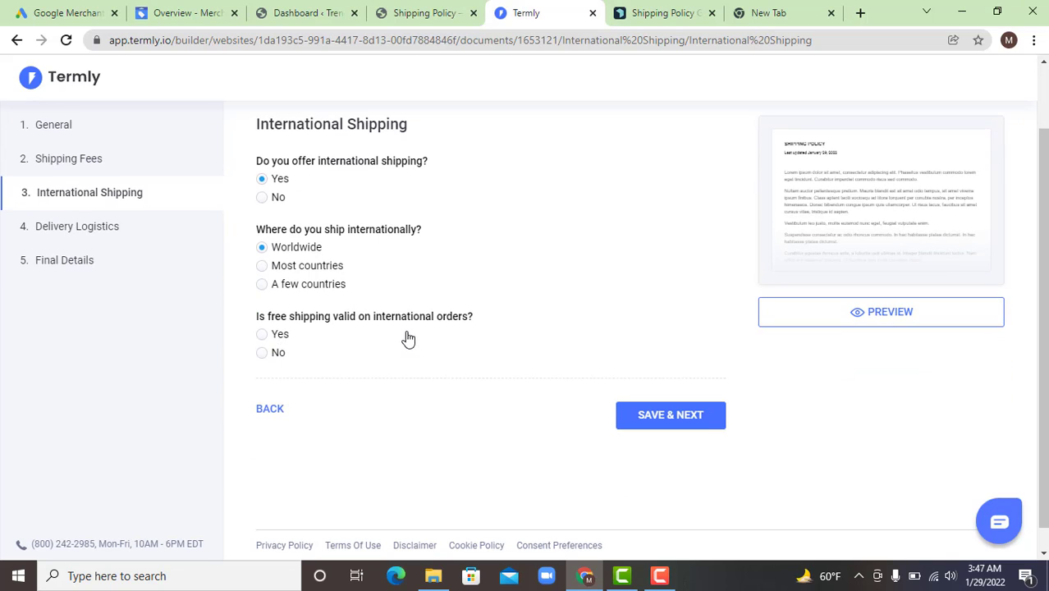
Step: Answer Yes to free shipping being valid on international orders, save, and answer Yes to including customs clearance information
click(263, 336)
click(674, 416)
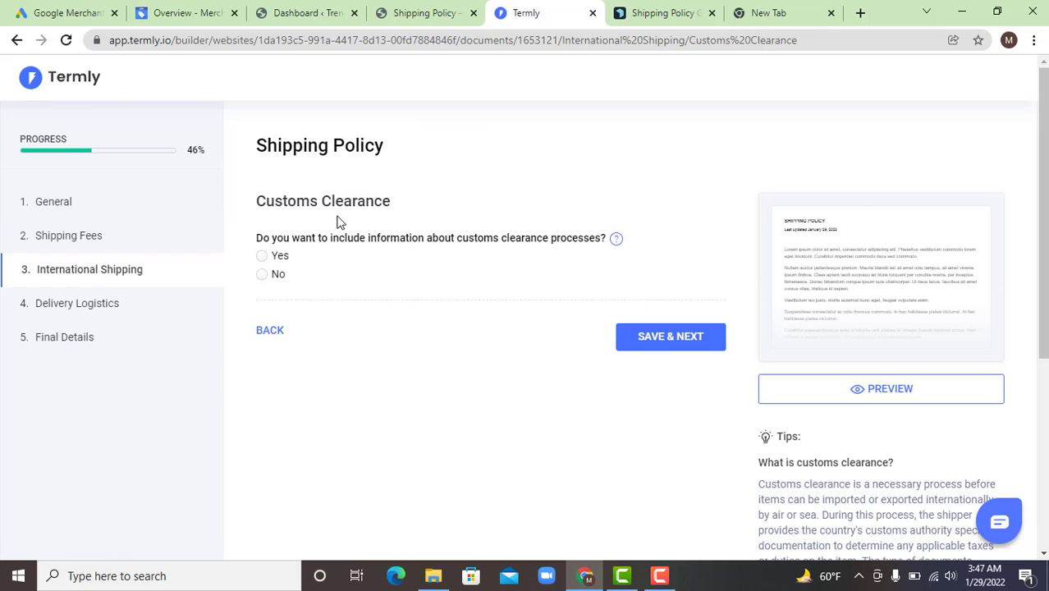
click(262, 258)
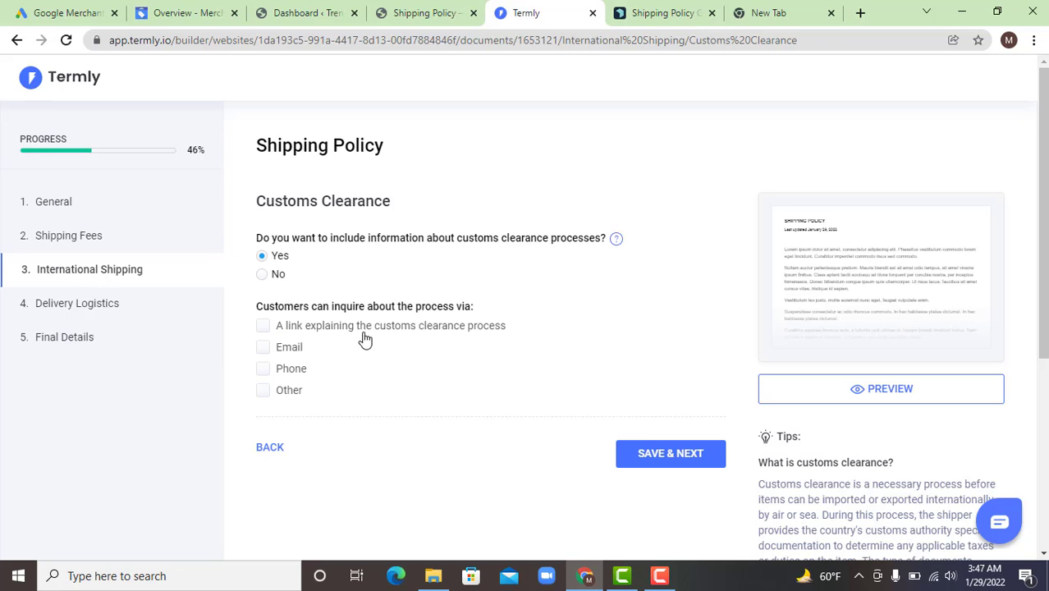
Step: Select a link explaining the process and Email as the customs inquiry methods, with Phone and Other left unselected
click(262, 348)
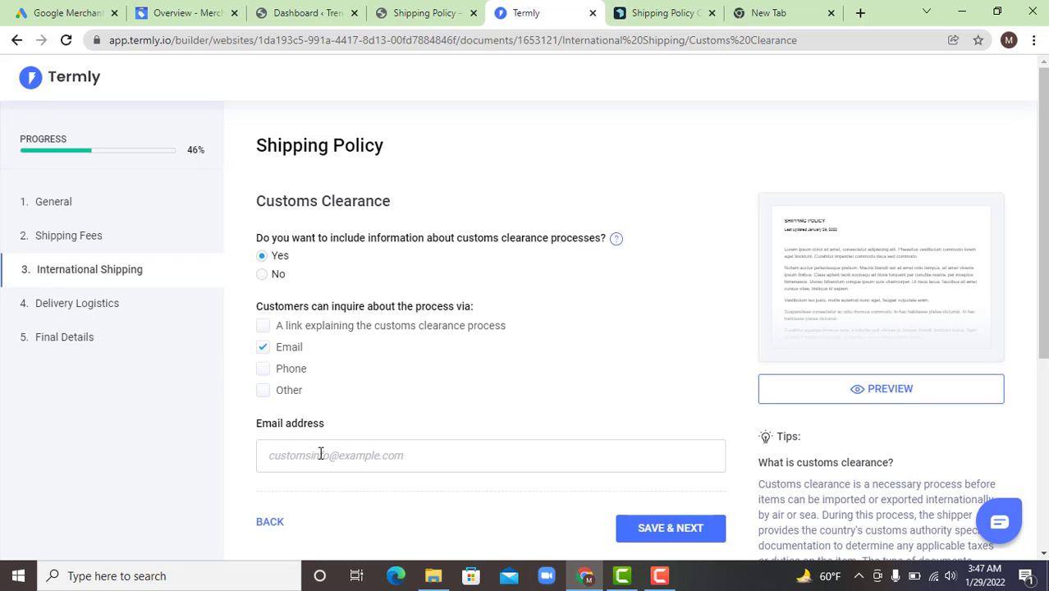
scroll(442, 319, down, 1)
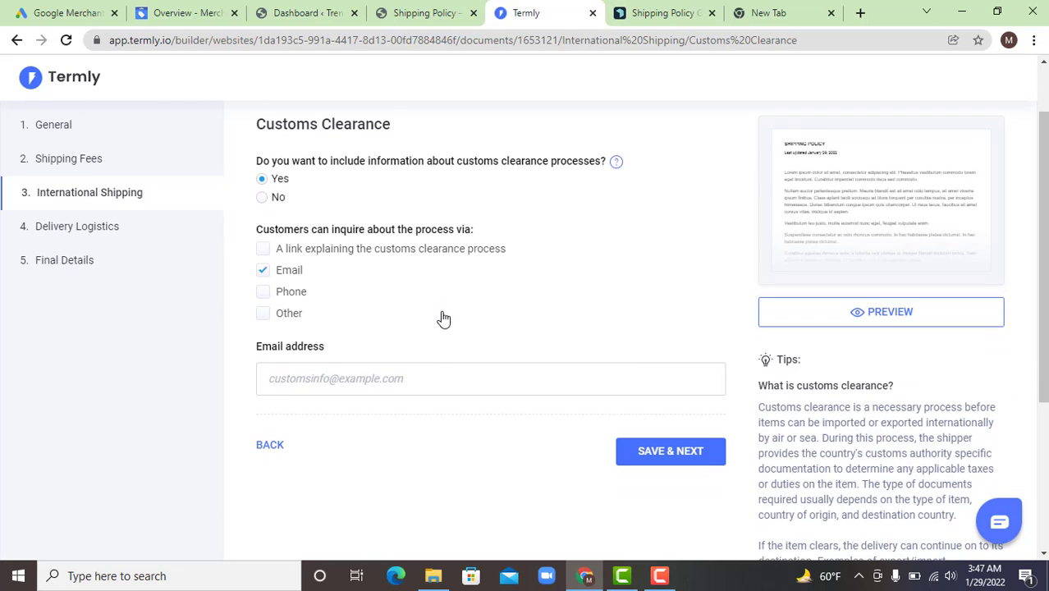
click(276, 293)
click(270, 316)
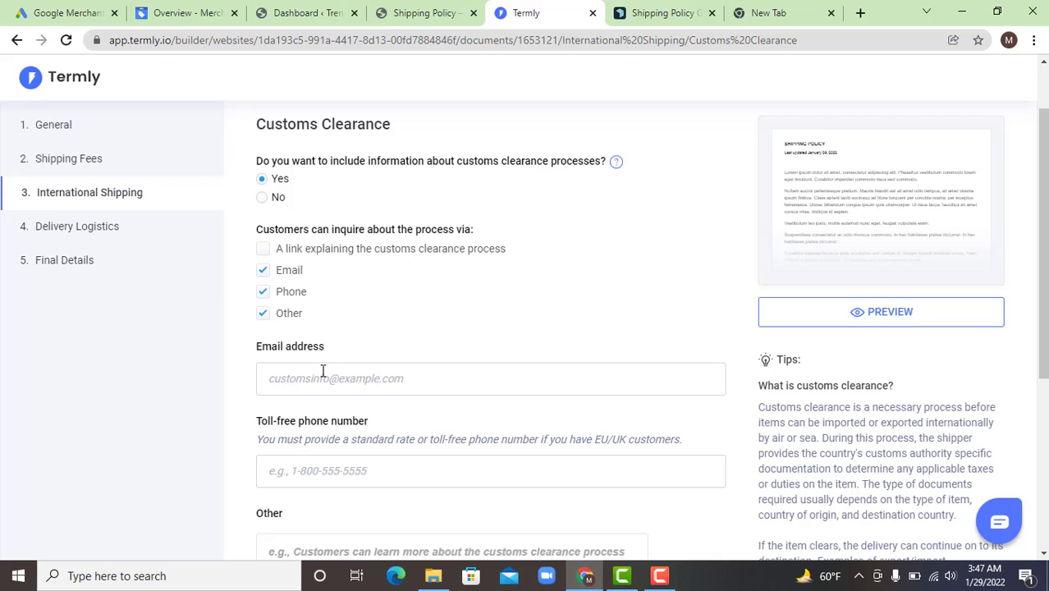
click(264, 250)
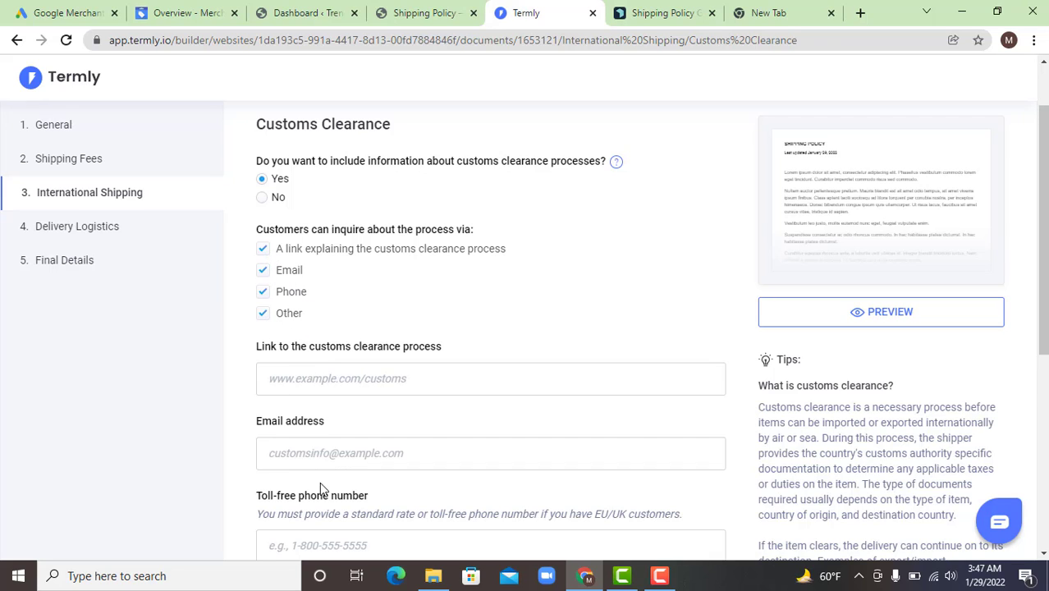
click(263, 270)
click(263, 292)
click(263, 316)
scroll(300, 293, down, 1)
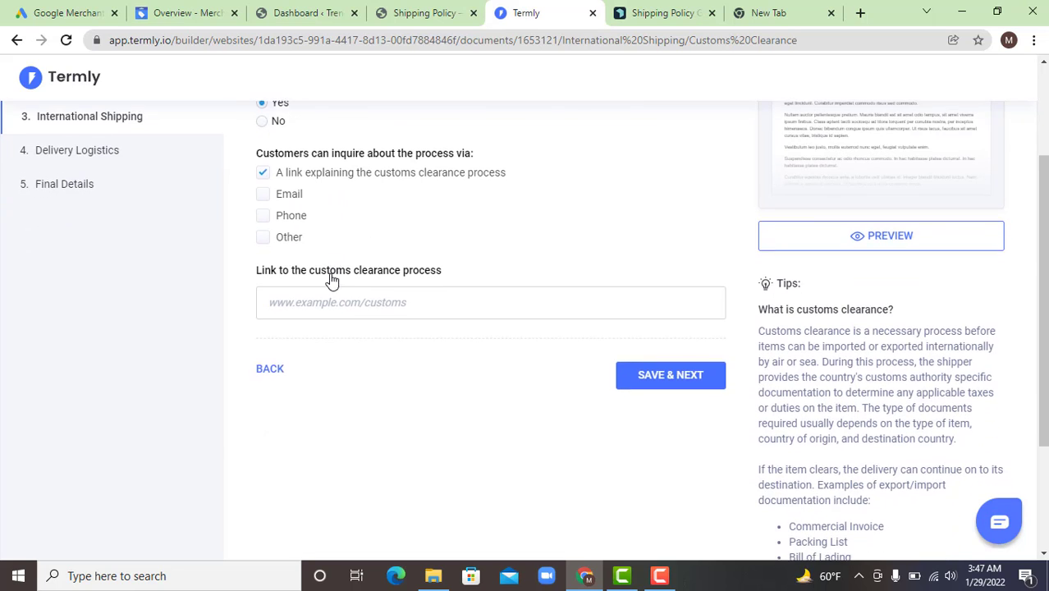
click(263, 196)
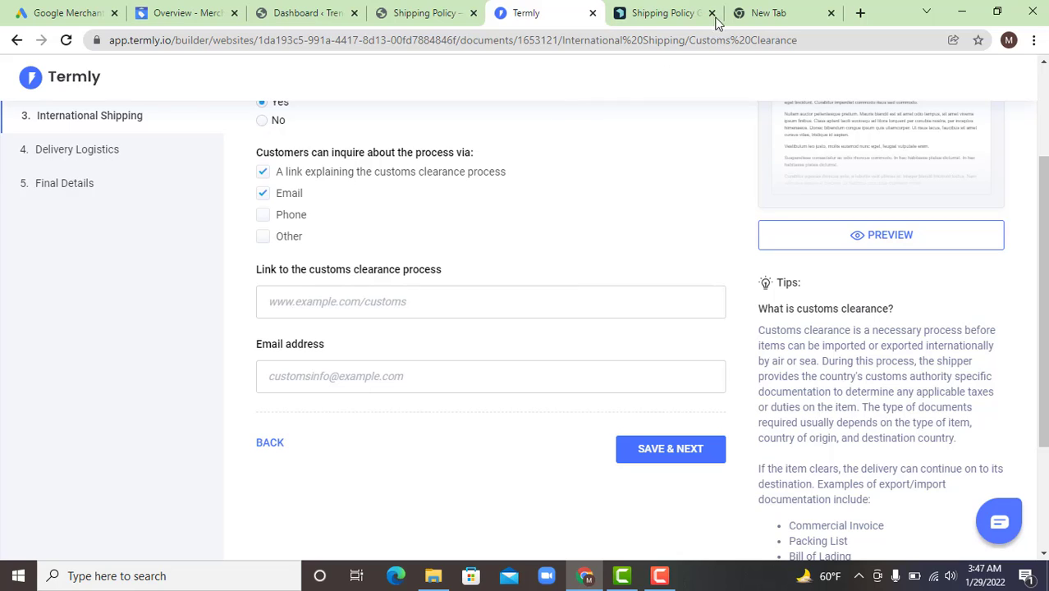
Step: Copy the Google account's email address from the new tab page and return to the Termly form
click(764, 14)
click(1024, 103)
triple_click(891, 241)
key(ctrl+c)
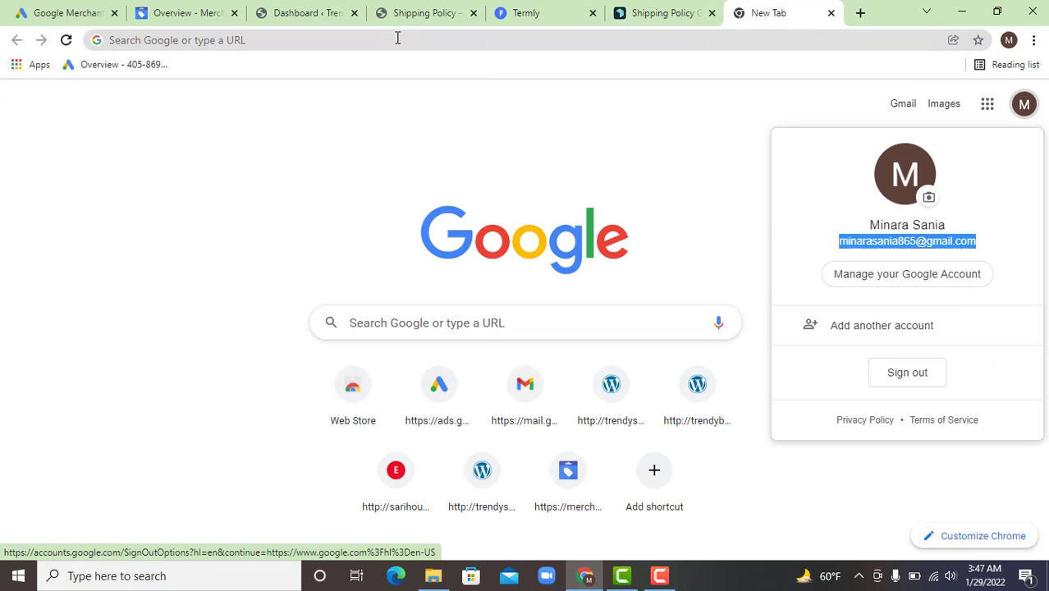
click(617, 16)
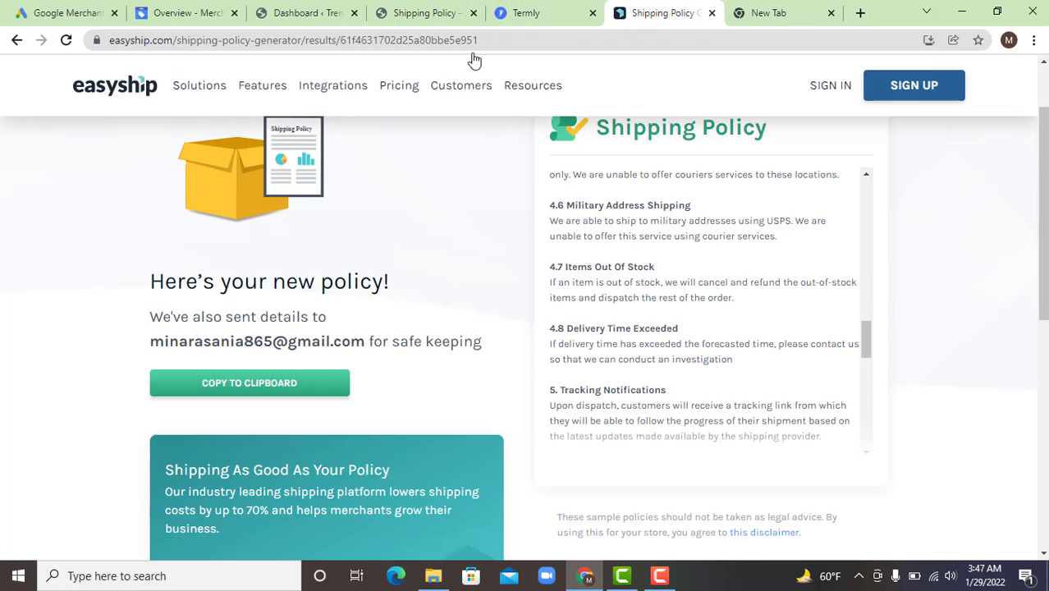
click(562, 10)
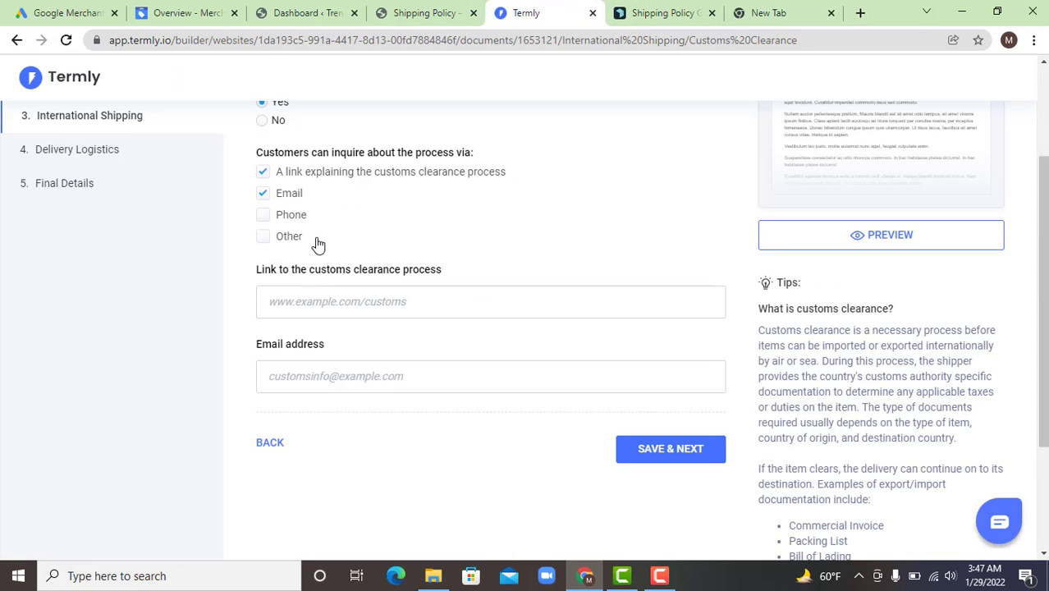
Step: Paste the copied email address as the customs inquiry email, deselect the customs clearance link option, and save the page
click(314, 301)
key(ctrl+v)
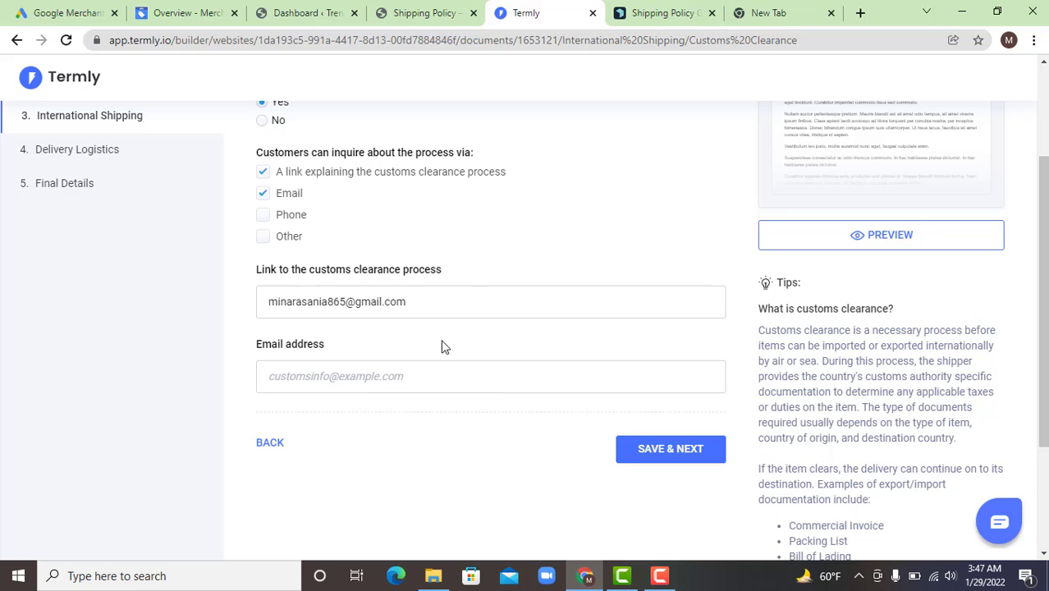
click(344, 381)
key(ctrl+v)
click(262, 172)
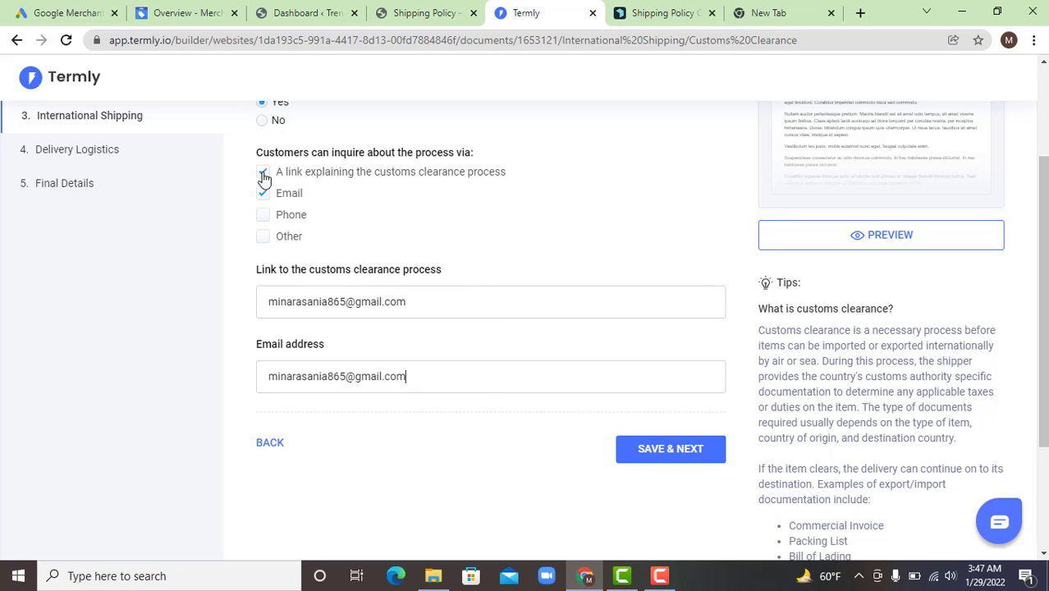
click(649, 376)
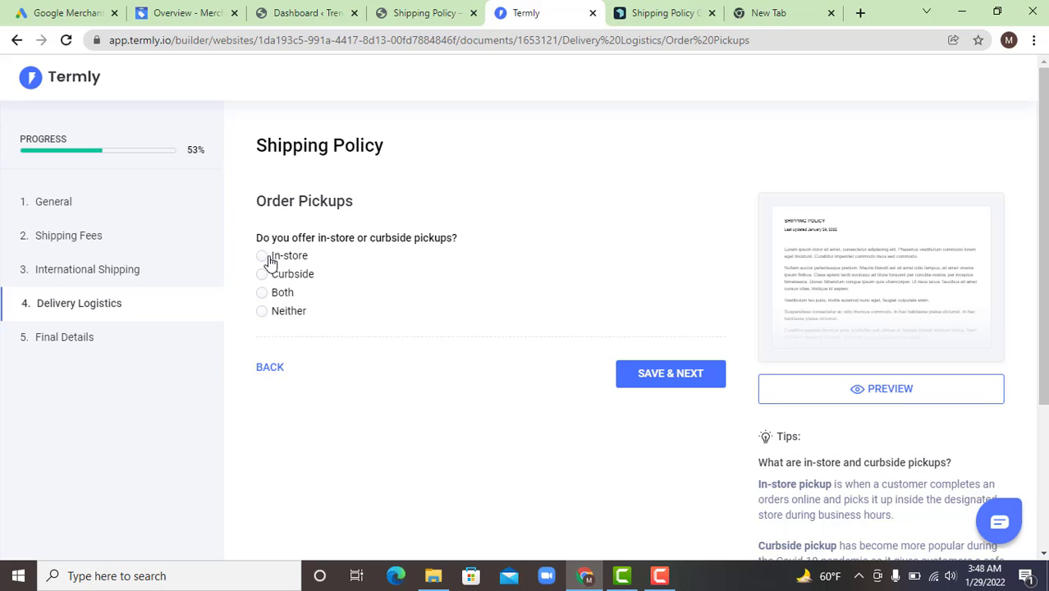
Step: Choose Neither for in-store or curbside order pickups and save the page
click(271, 261)
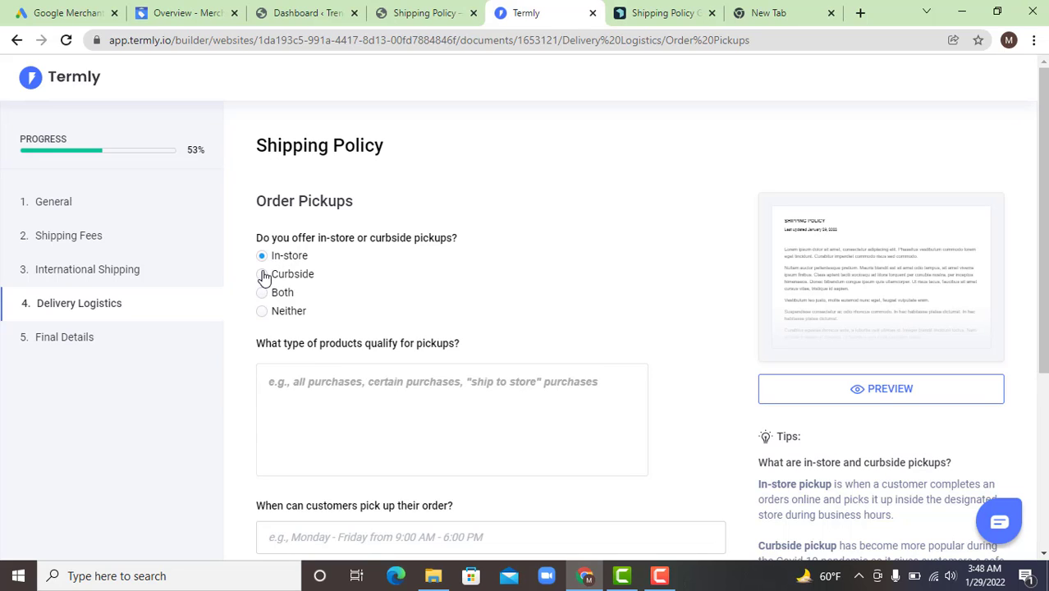
click(263, 277)
click(263, 293)
click(264, 257)
click(264, 313)
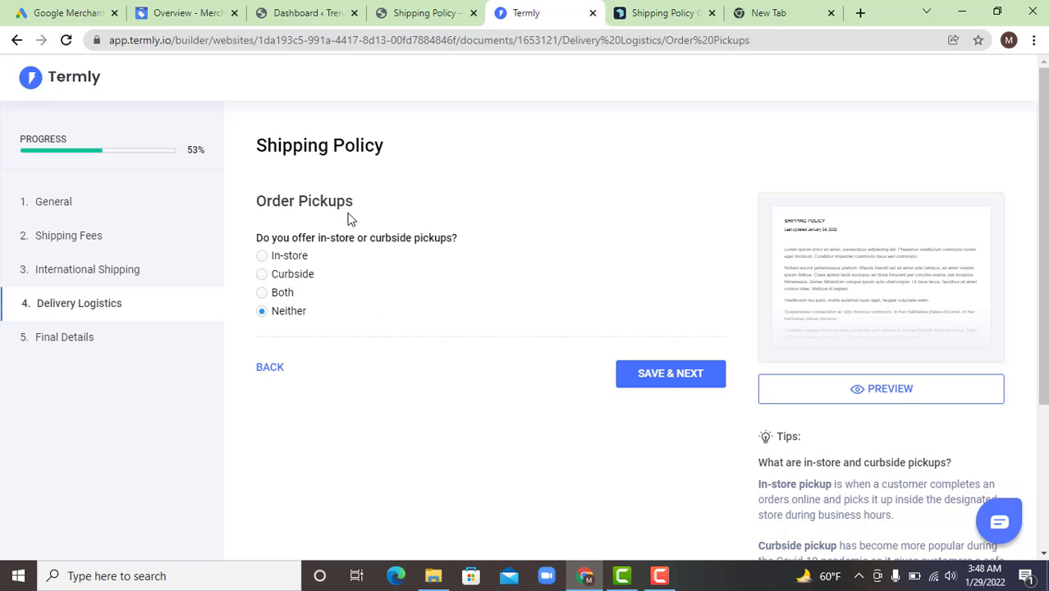
click(665, 375)
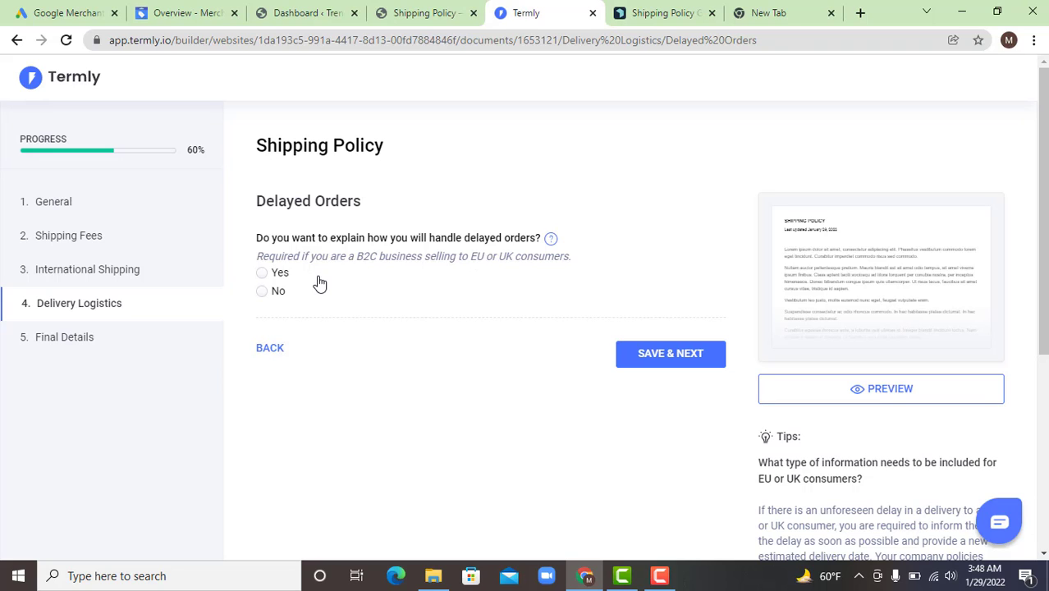
Step: Answer No to explaining delayed orders, acknowledging the EU/UK non-compliance, and No to shipping restrictions, saving both pages
click(264, 292)
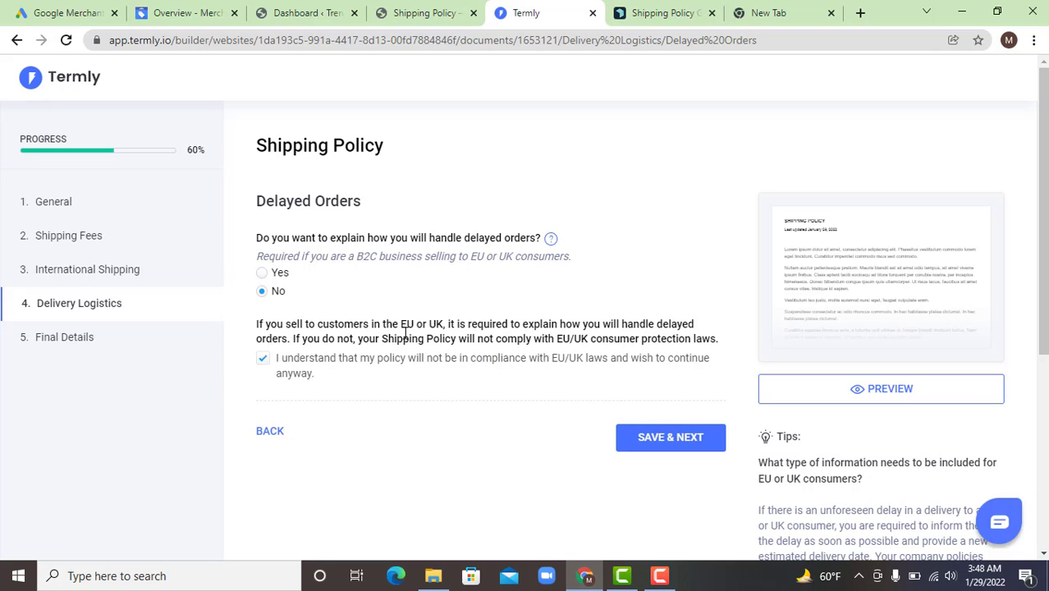
click(200, 13)
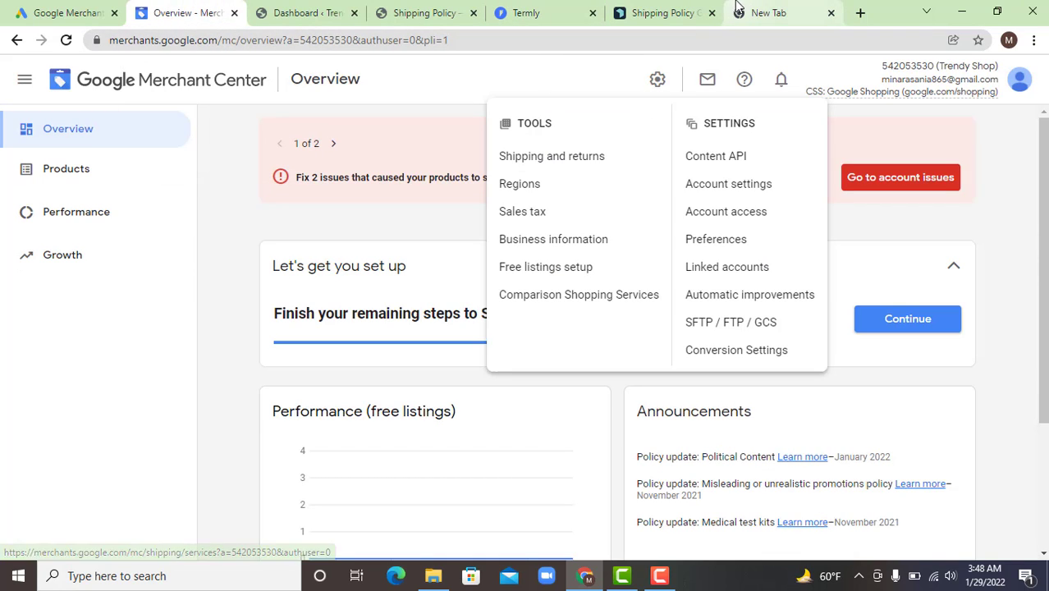
click(634, 6)
click(530, 12)
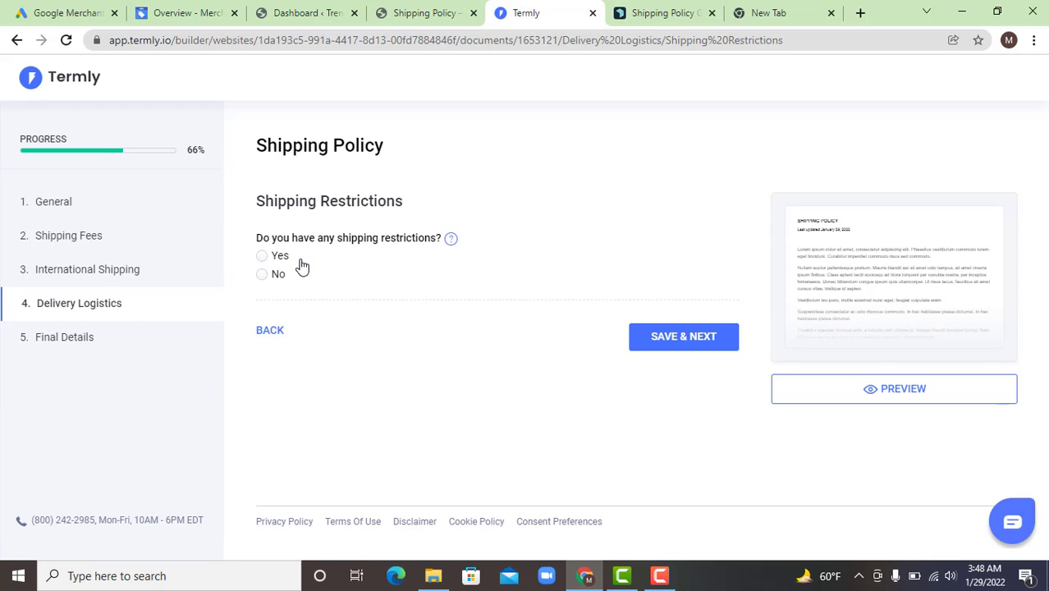
click(262, 274)
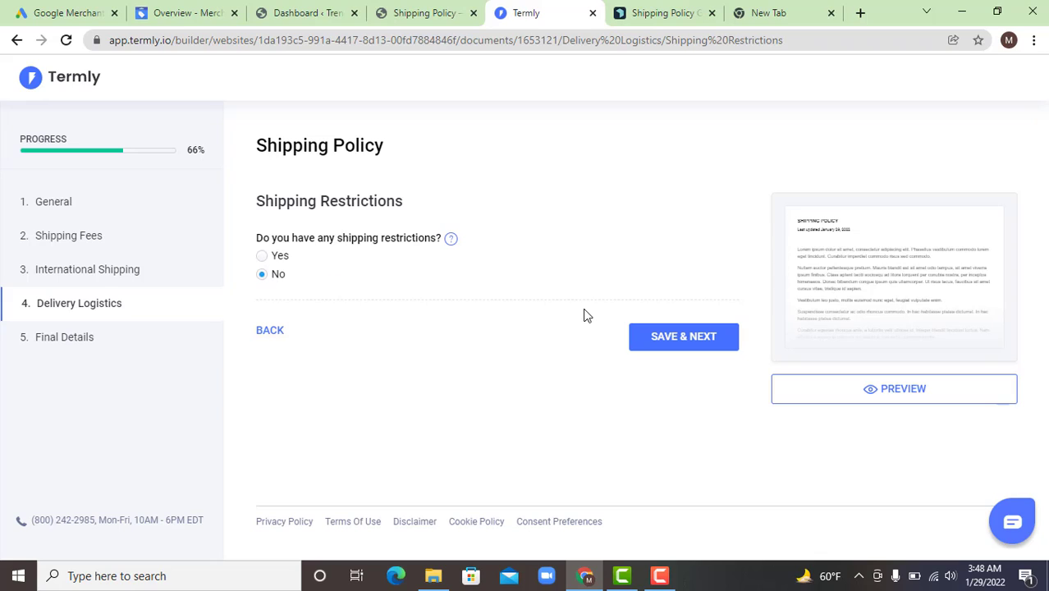
click(645, 337)
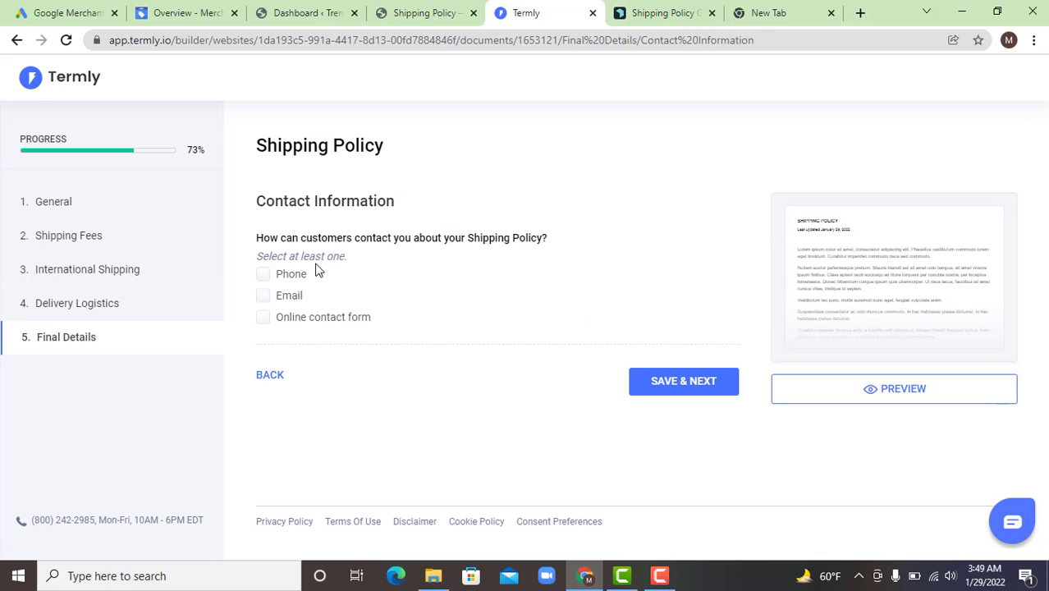
Step: Choose Email as the customer contact method, paste the copied email address, and save the contact information
click(273, 296)
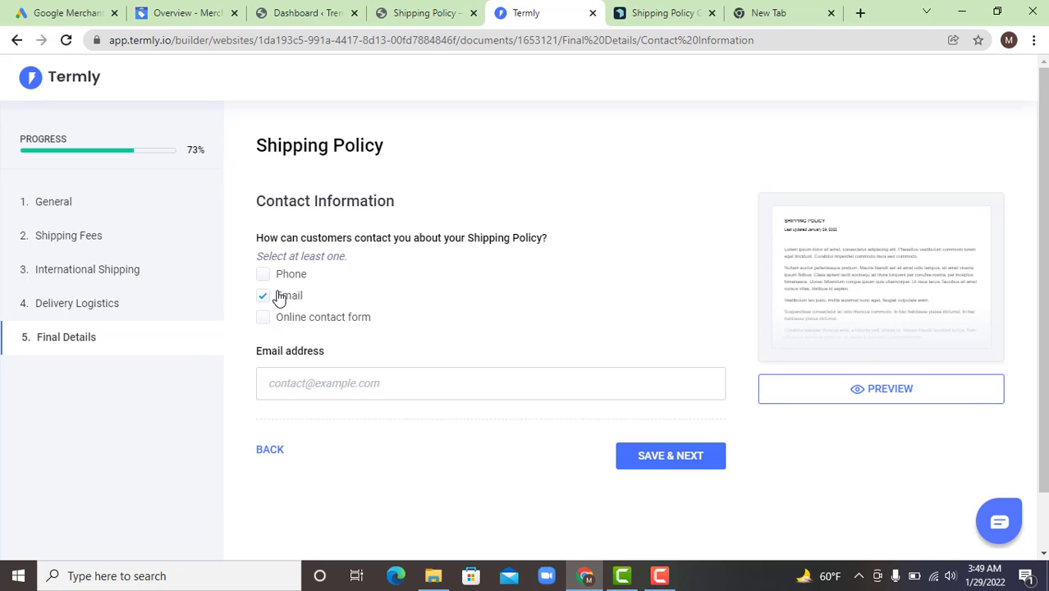
click(333, 376)
key(ctrl+v)
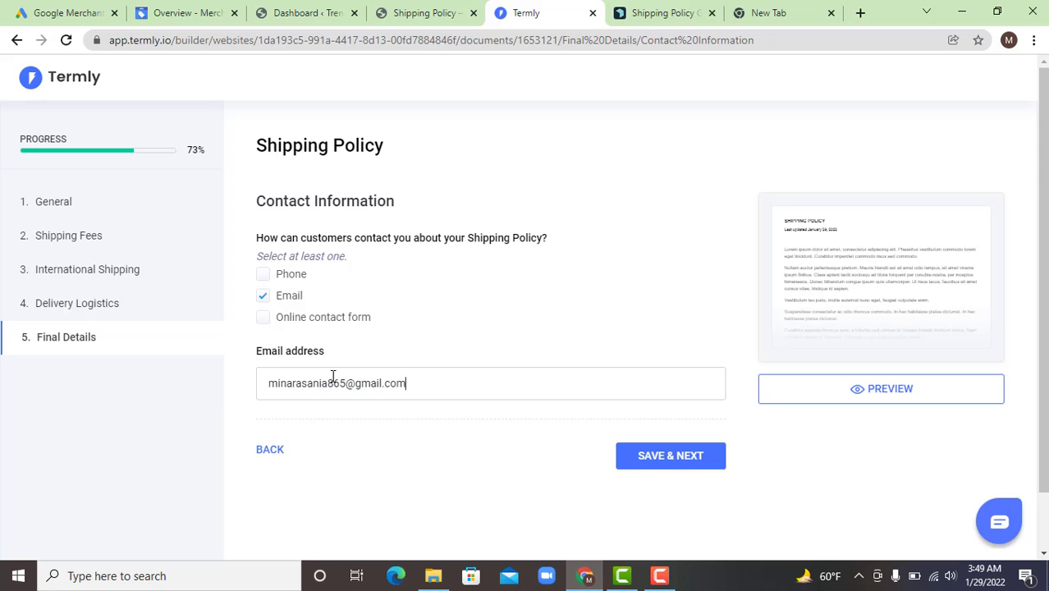
click(661, 460)
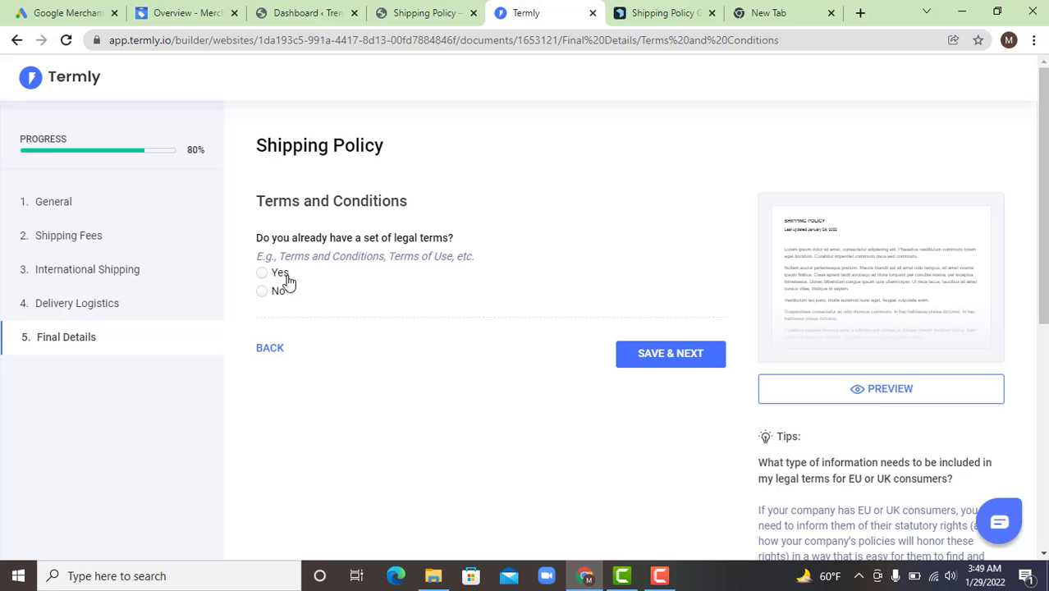
Step: Answer Yes to already having a set of legal terms and choose Terms and Conditions as their name
click(261, 273)
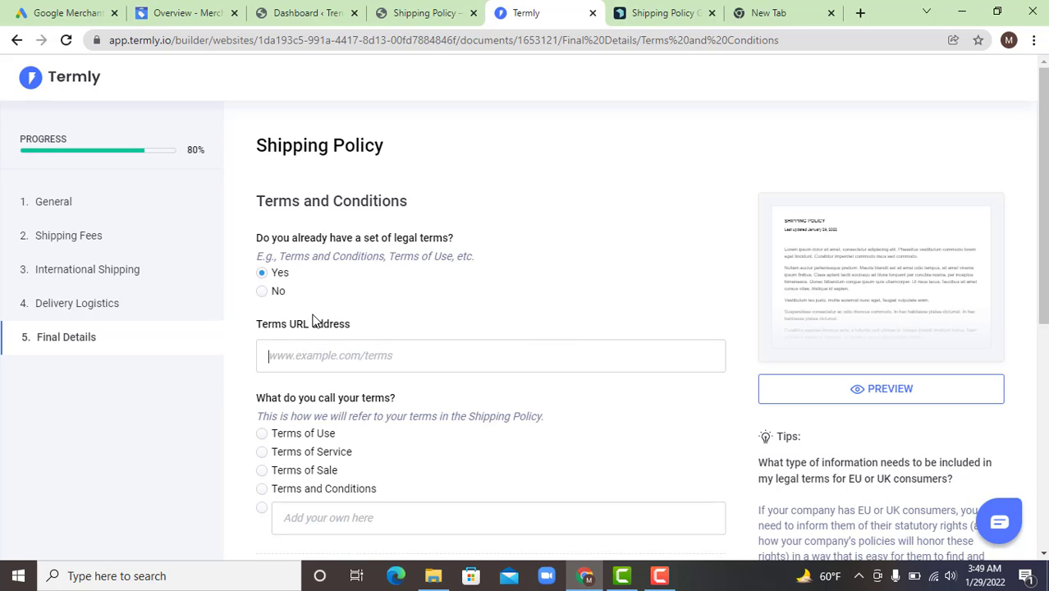
scroll(361, 431, down, 1)
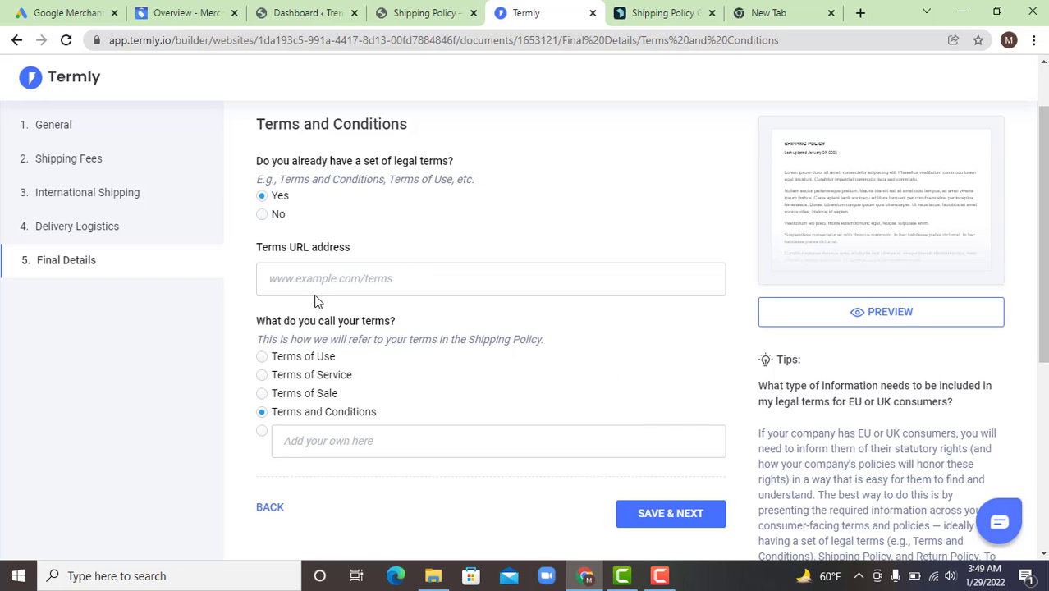
click(486, 269)
Step: Look for the Terms and Conditions link on the Trendy Shop website's Shipping Policy page and return to Termly
click(665, 11)
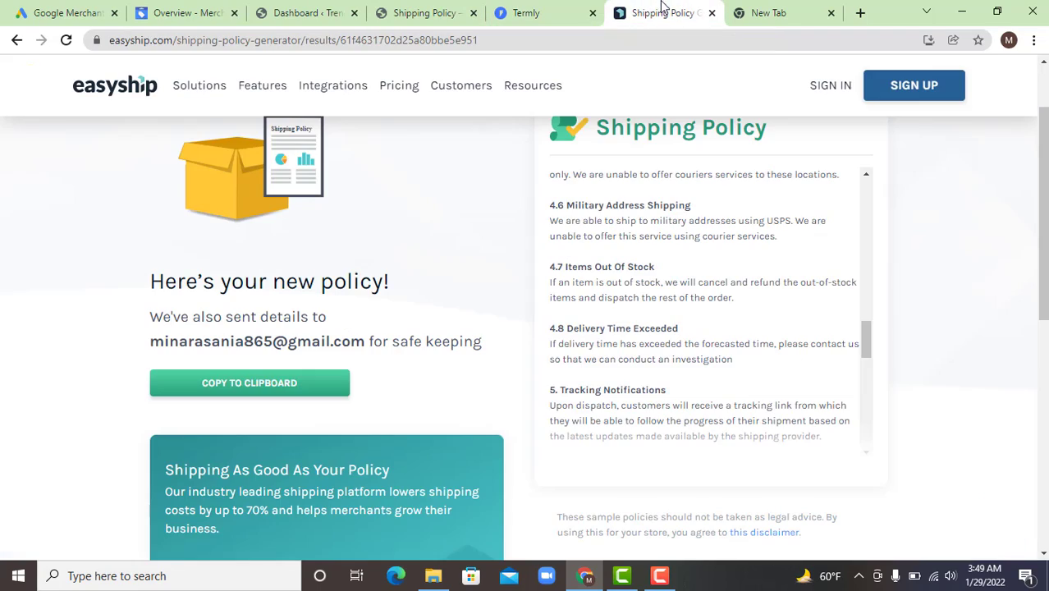
click(438, 10)
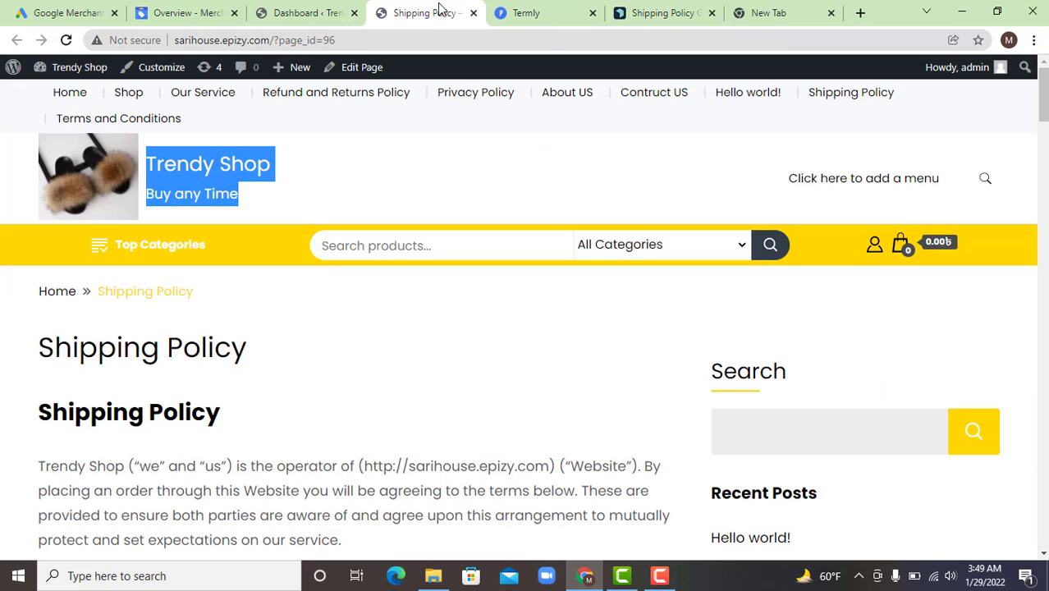
scroll(854, 423, down, 20)
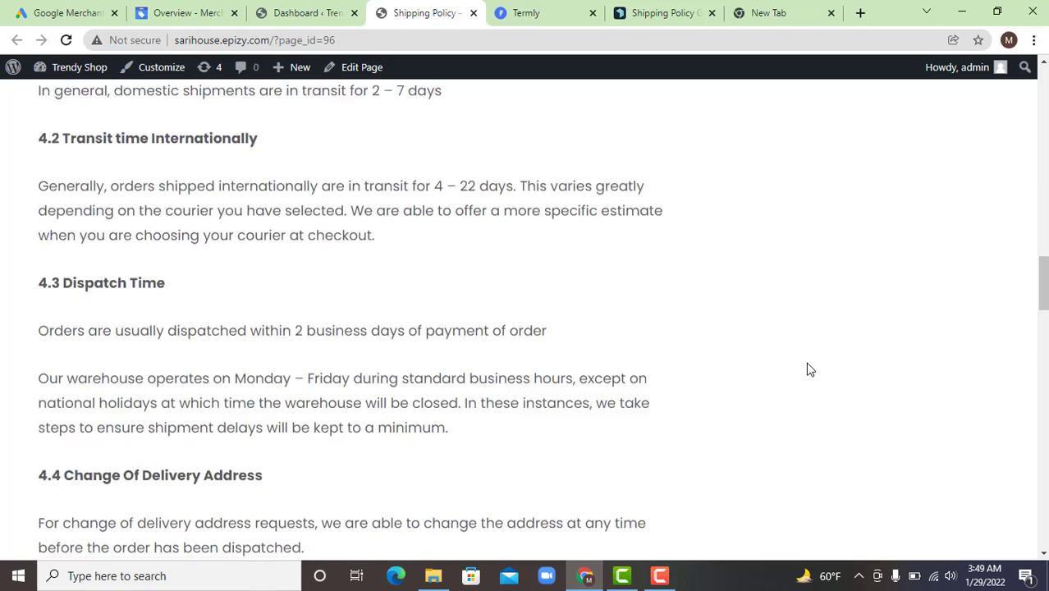
scroll(807, 368, down, 10)
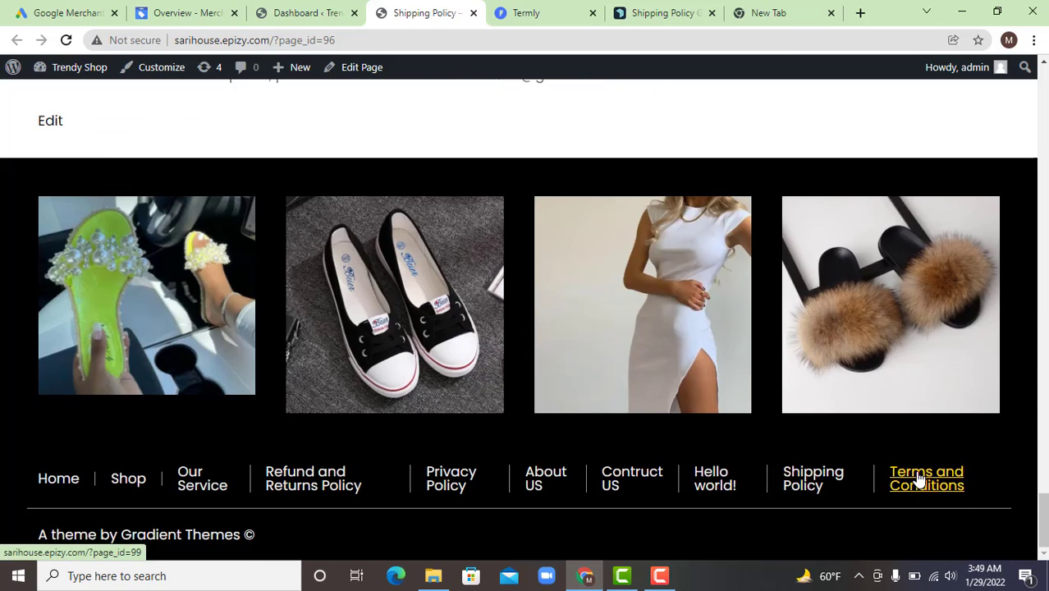
click(760, 12)
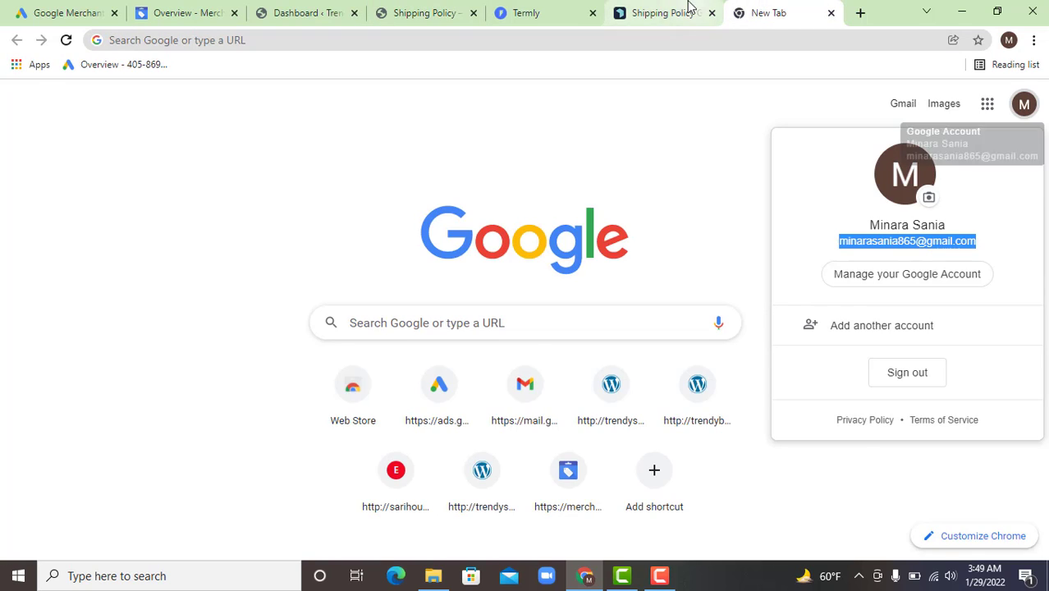
click(529, 10)
Step: Change the name used for the legal terms to Terms of Sale
scroll(340, 371, down, 2)
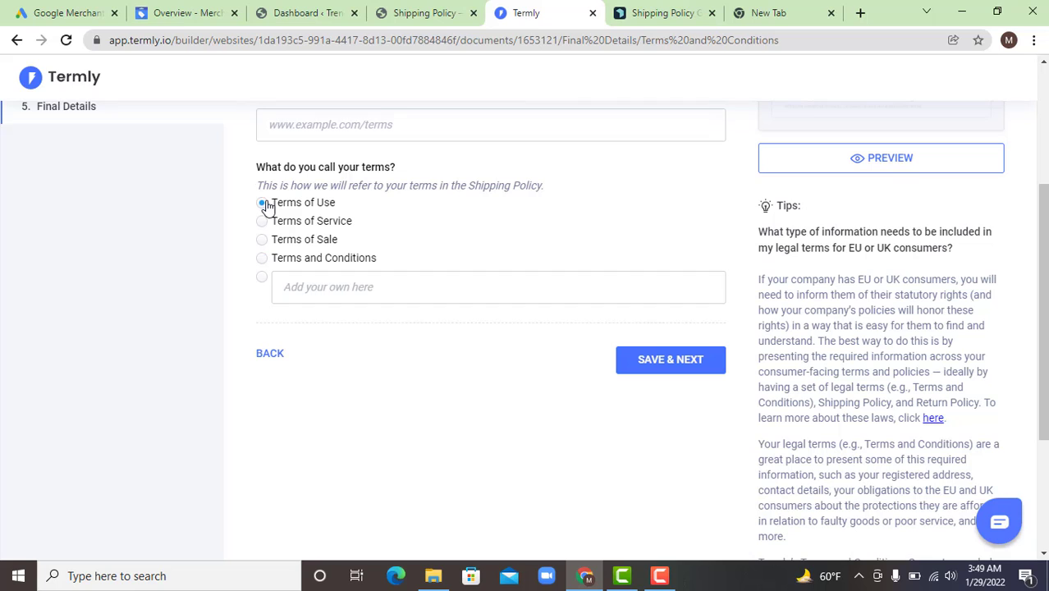
click(262, 238)
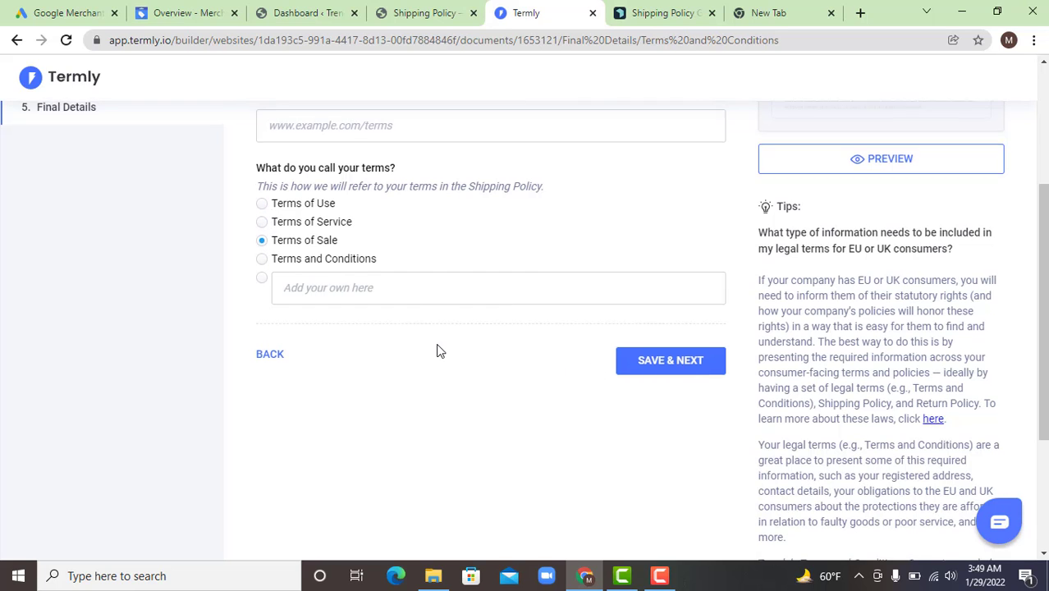
scroll(436, 348, up, 3)
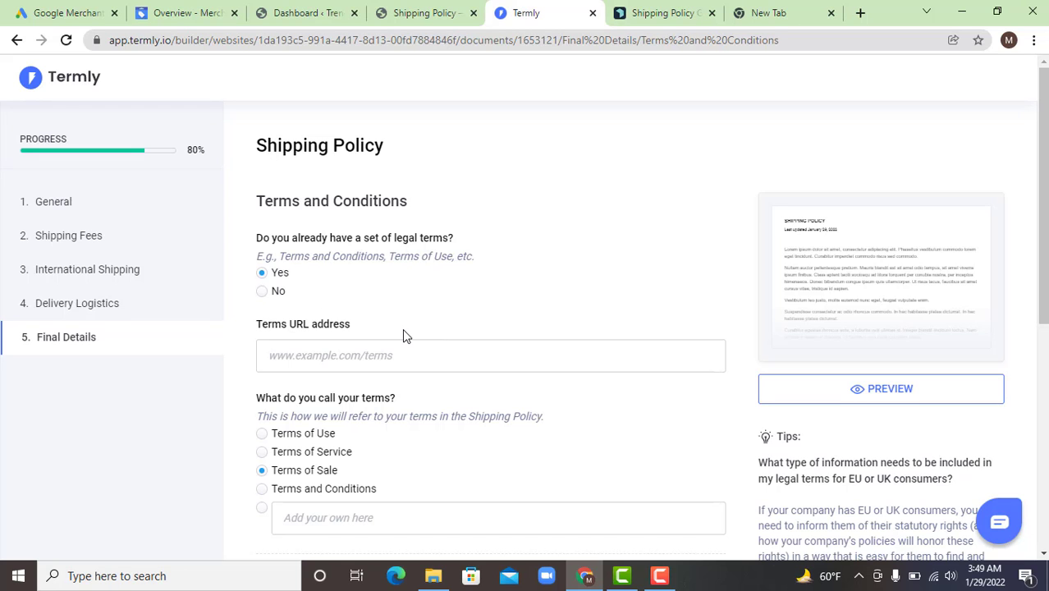
Step: Save the Terms and Conditions section and answer Yes to already having a Return Policy
scroll(562, 415, down, 5)
click(659, 206)
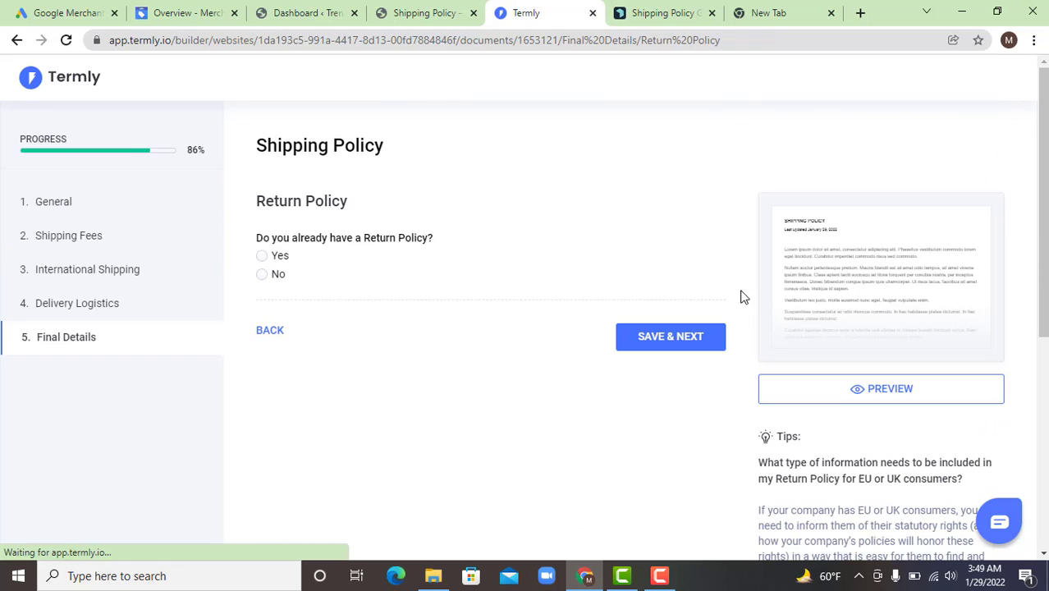
click(268, 262)
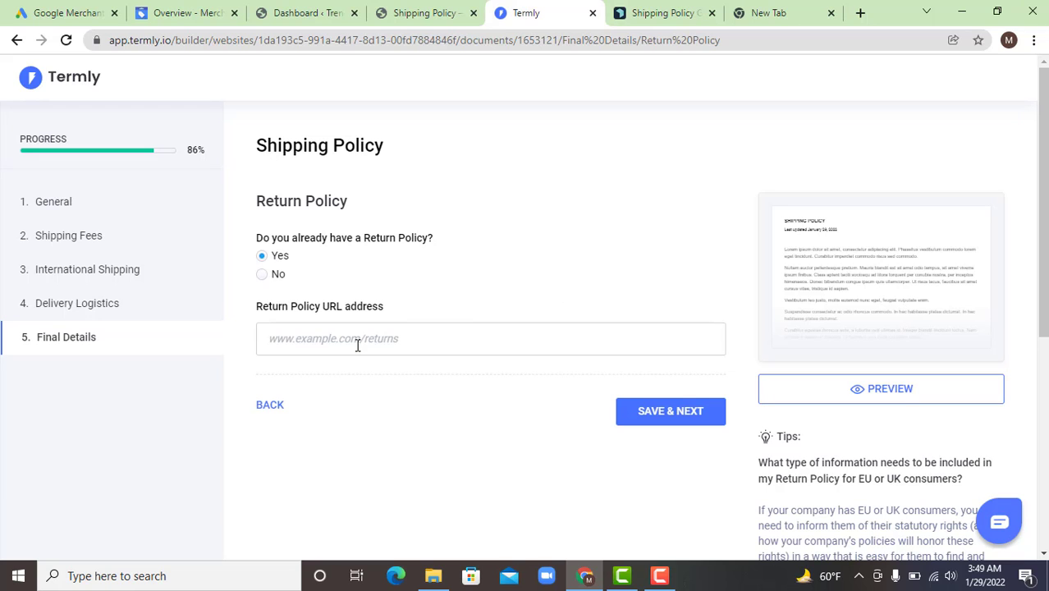
Step: Open the Refund and Returns Policy page on the Trendy Shop website and copy its web address
click(673, 10)
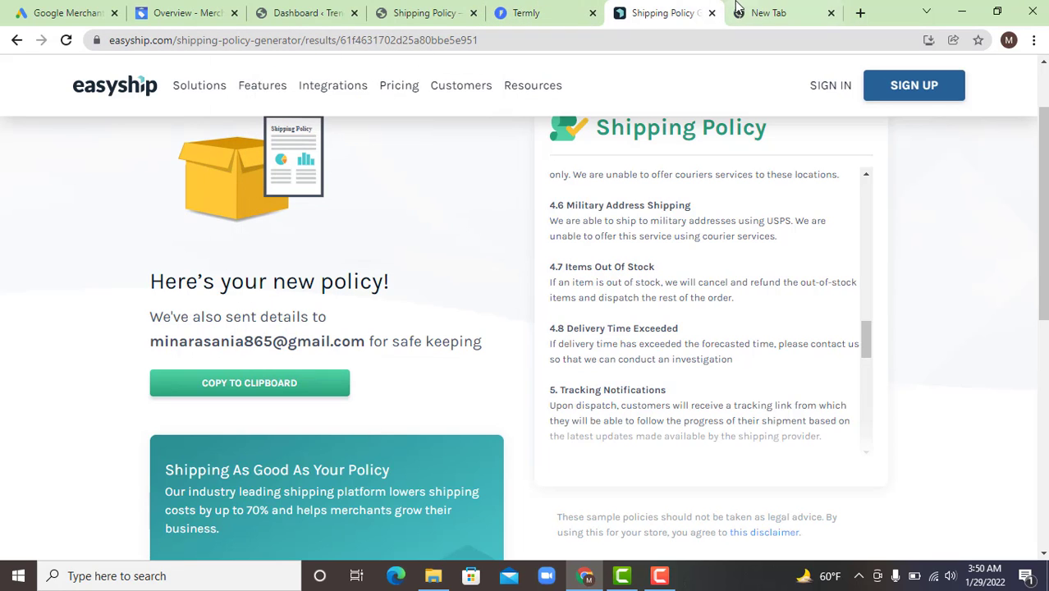
click(437, 11)
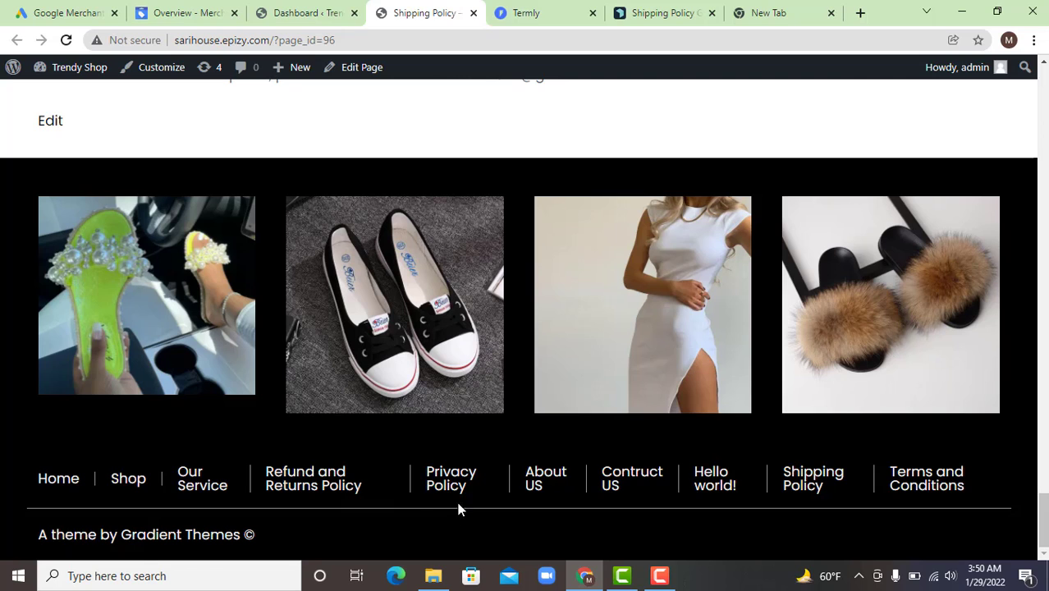
click(280, 479)
click(234, 46)
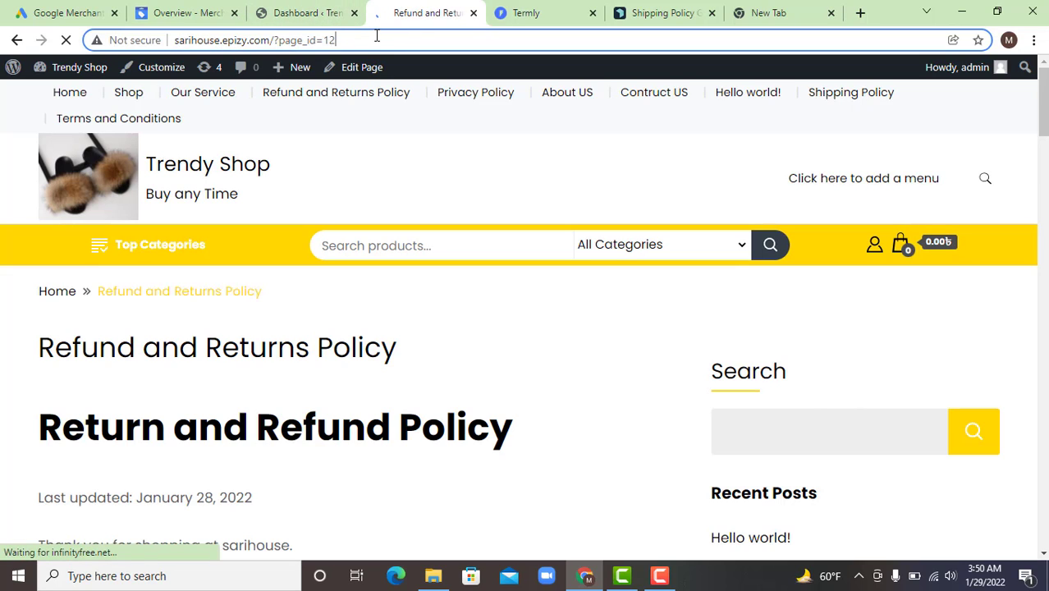
double_click(377, 36)
click(376, 35)
triple_click(378, 33)
key(ctrl+c)
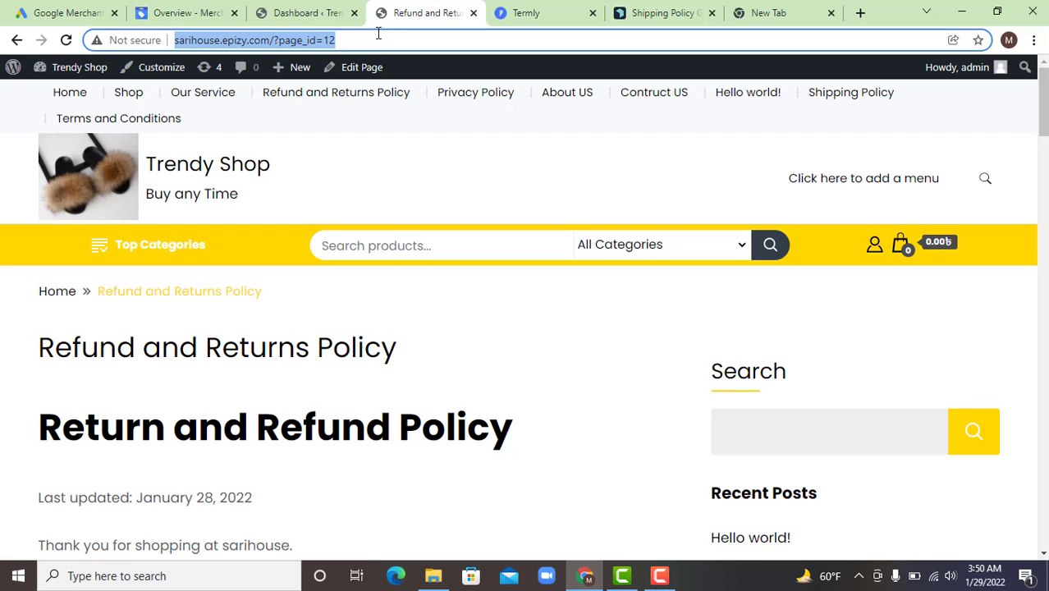
Step: In Termly, paste the copied address as the Return Policy URL, save it, and answer No to including other details in the policy
click(502, 12)
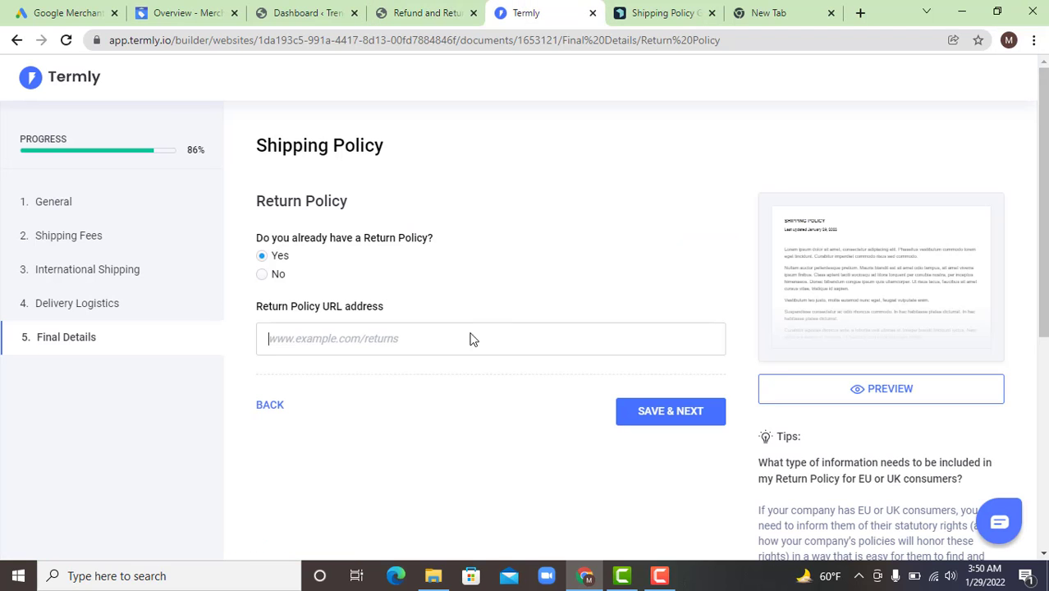
key(ctrl+v)
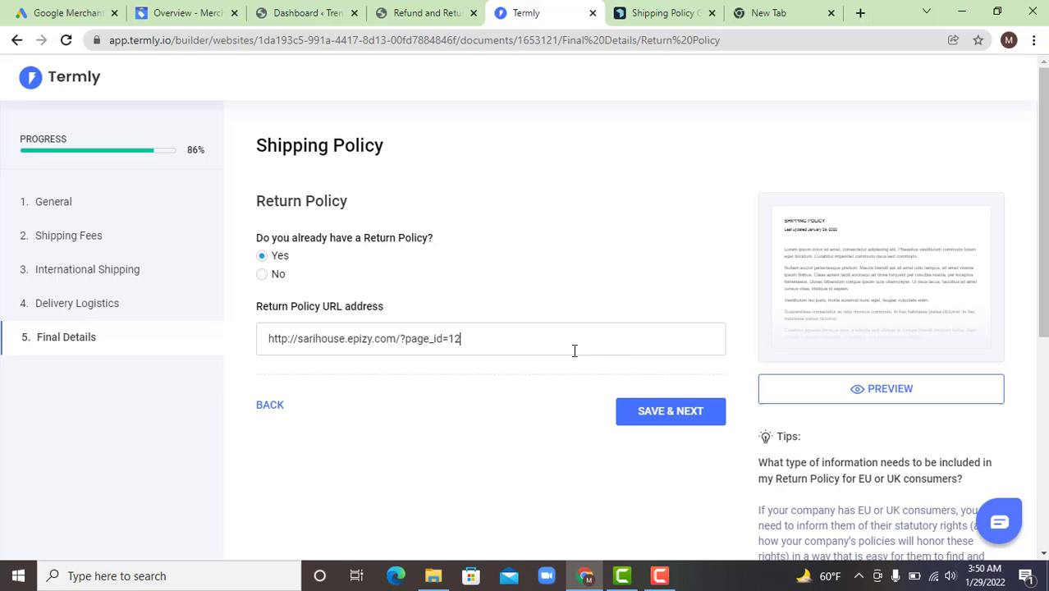
click(665, 413)
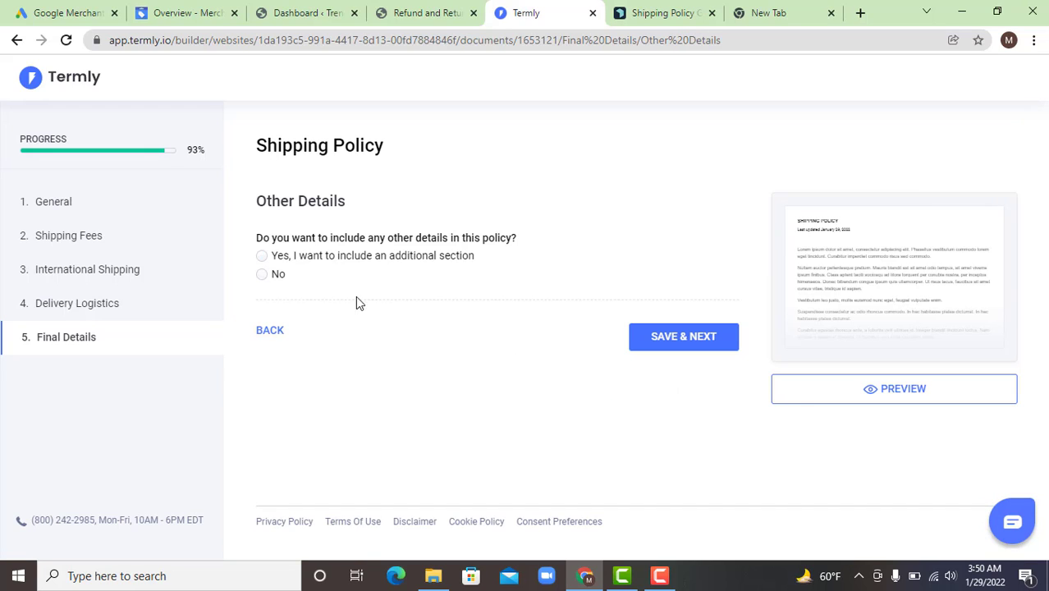
click(262, 276)
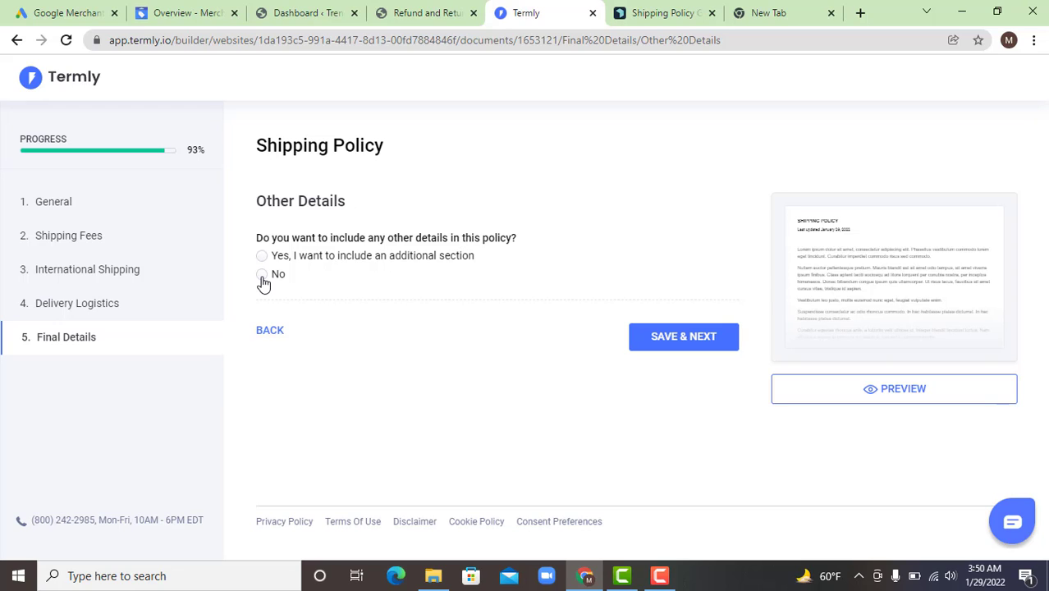
click(673, 338)
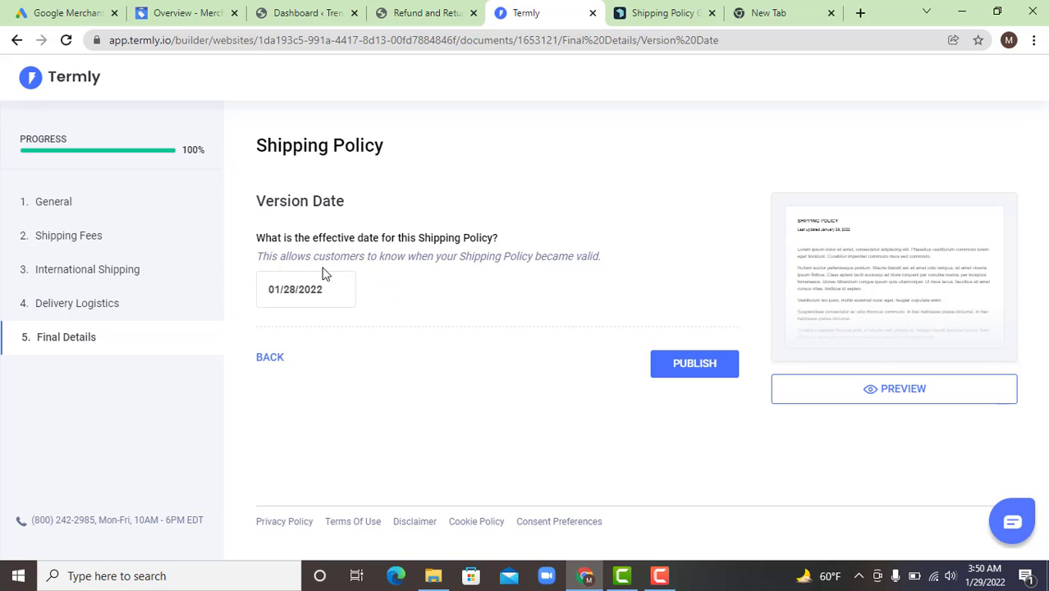
Step: Try to publish the shipping policy, look over the account sign-up form, and return to the Version Date page
click(694, 363)
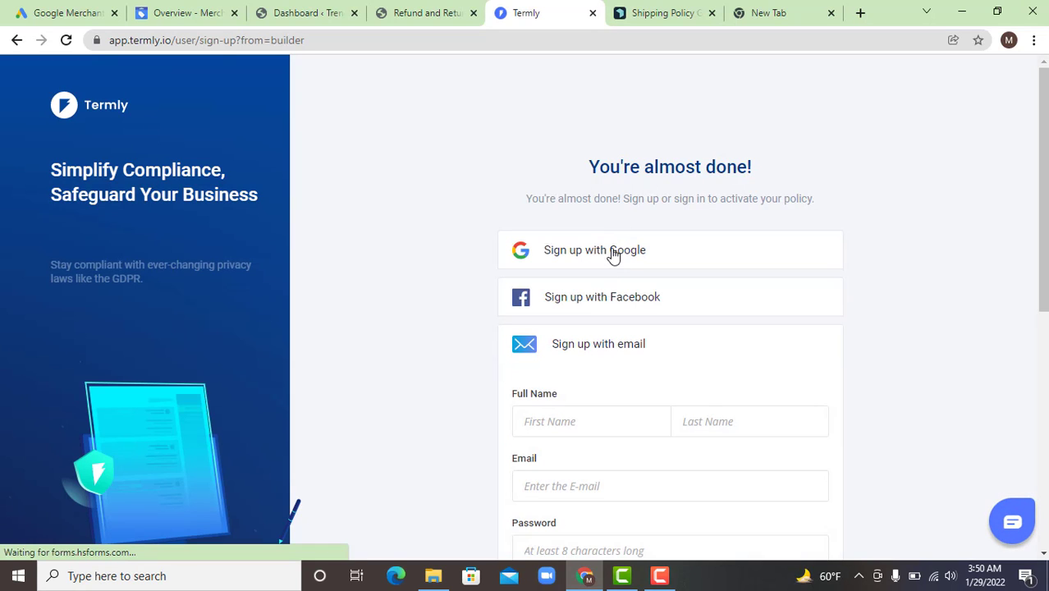
scroll(613, 255, down, 3)
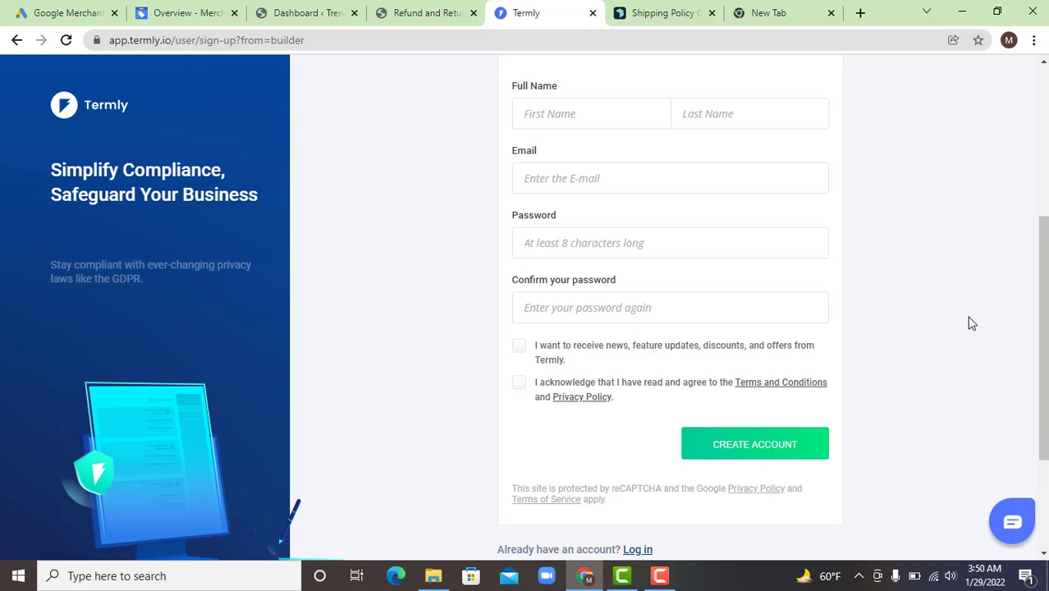
scroll(970, 321, up, 3)
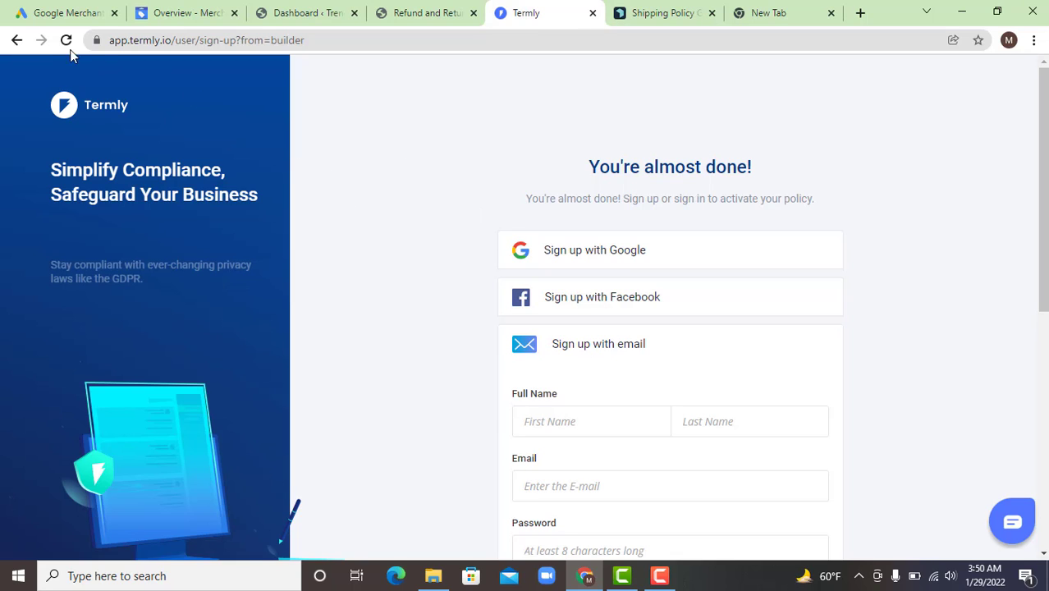
click(17, 39)
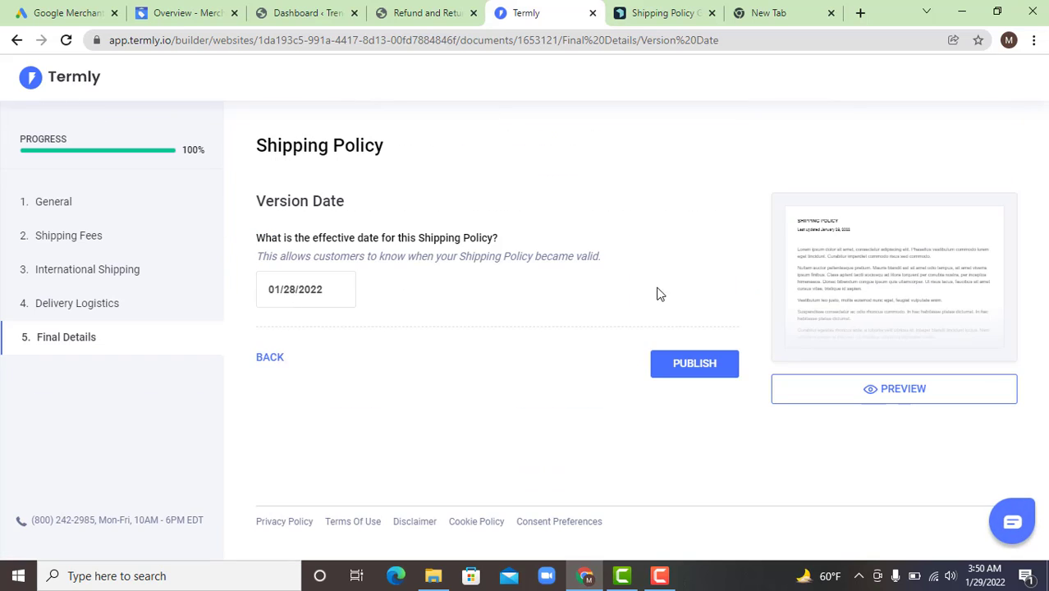
Step: Preview the generated Shipping & Delivery Policy and read through its sections
click(871, 393)
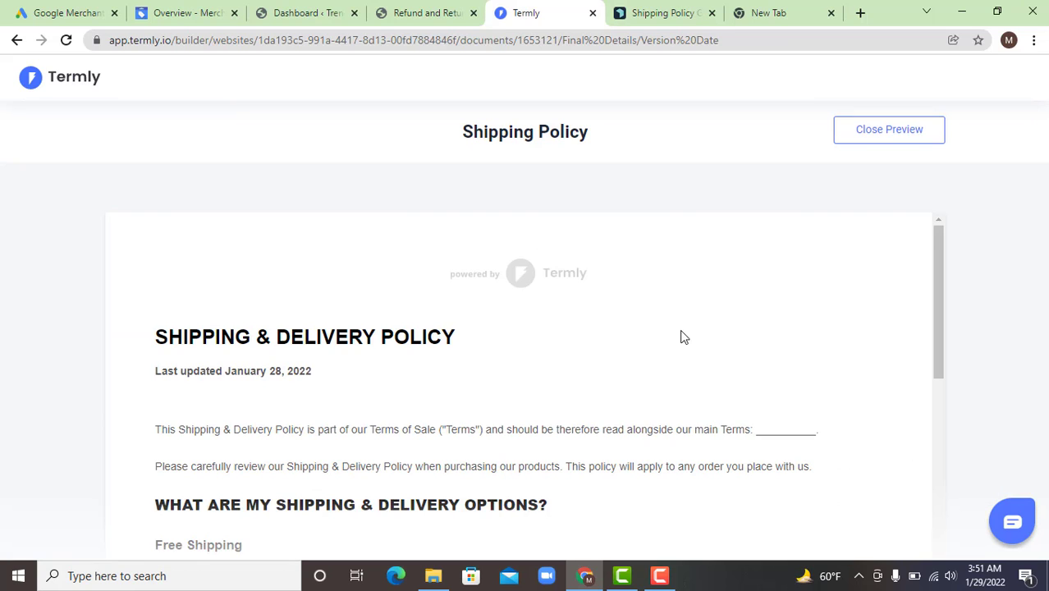
scroll(538, 366, down, 1)
scroll(244, 317, down, 5)
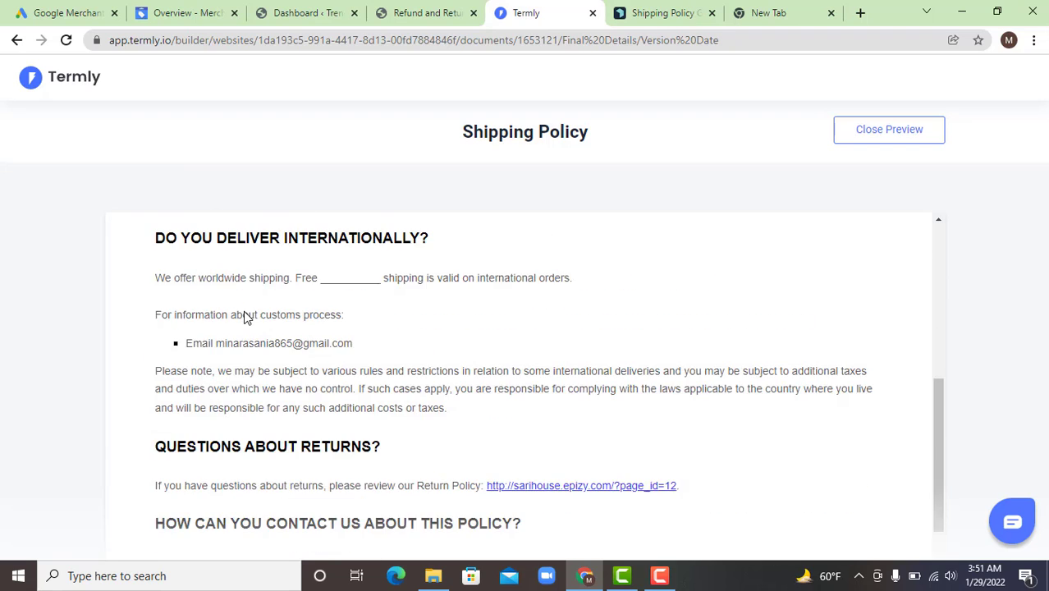
scroll(316, 304, up, 6)
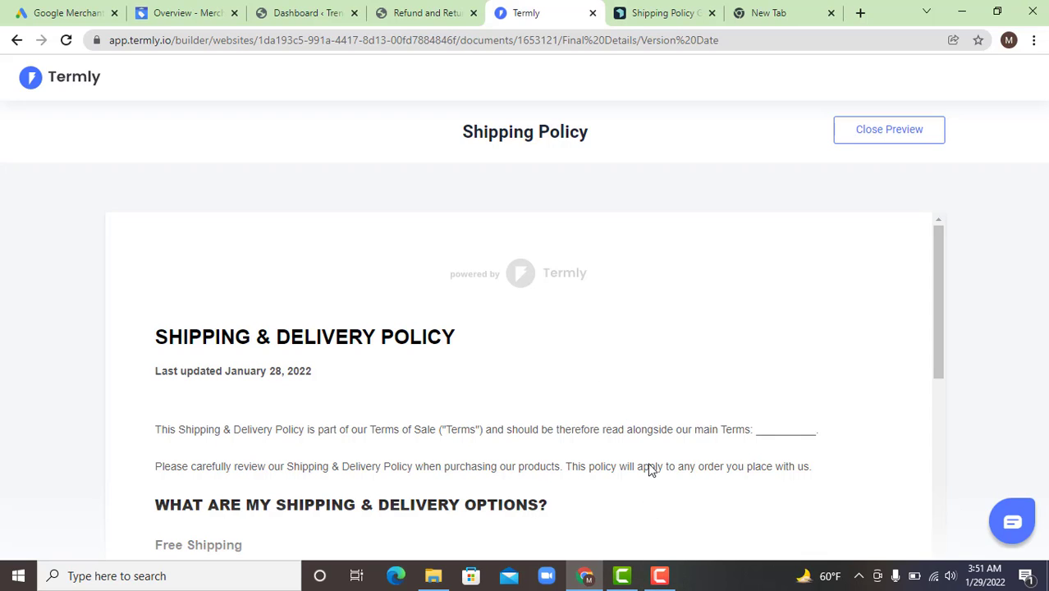
mouse_move(662, 572)
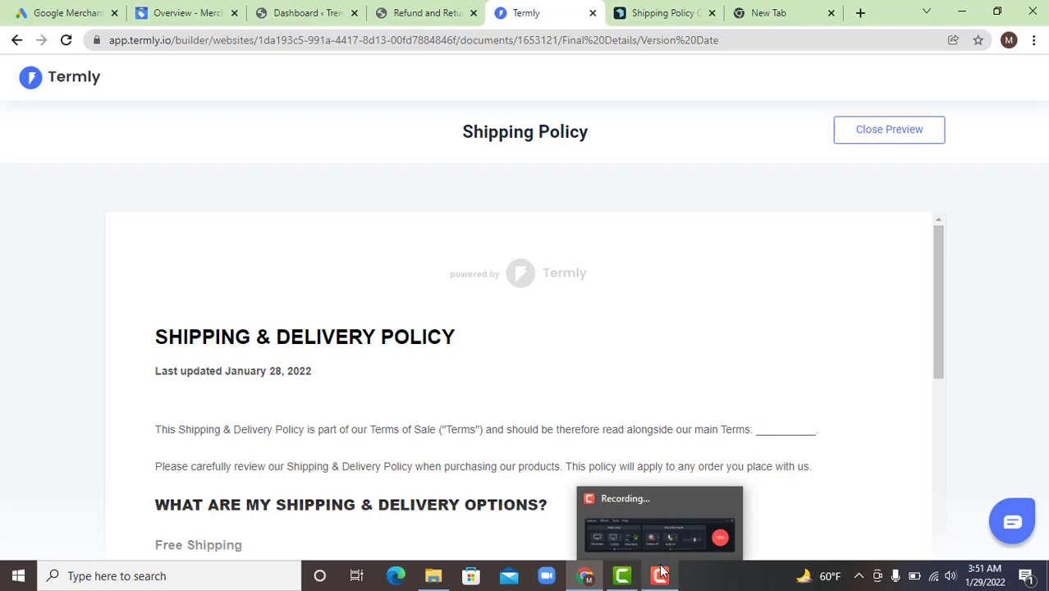
click(662, 578)
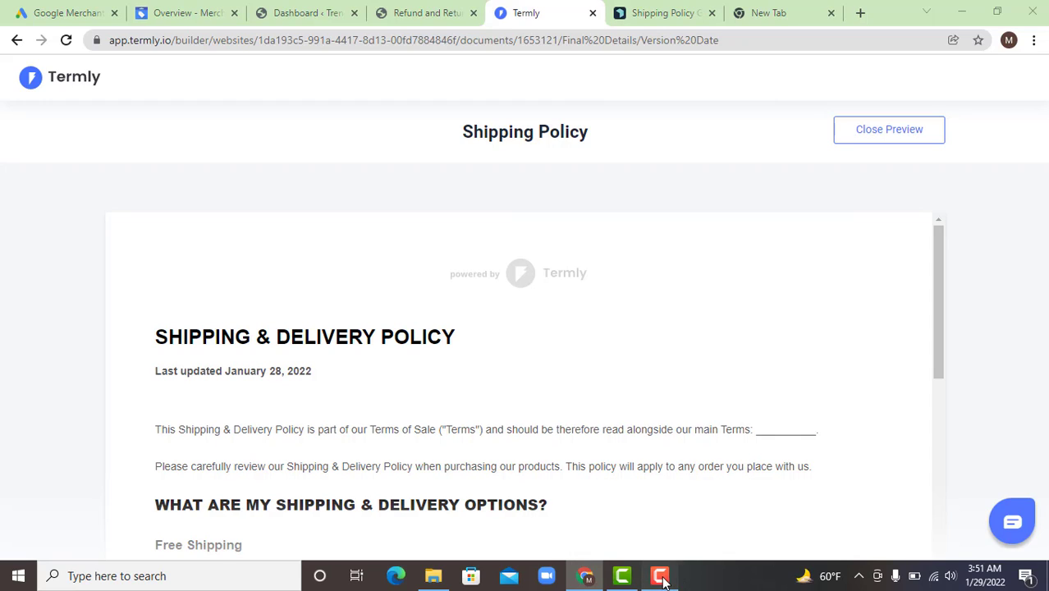